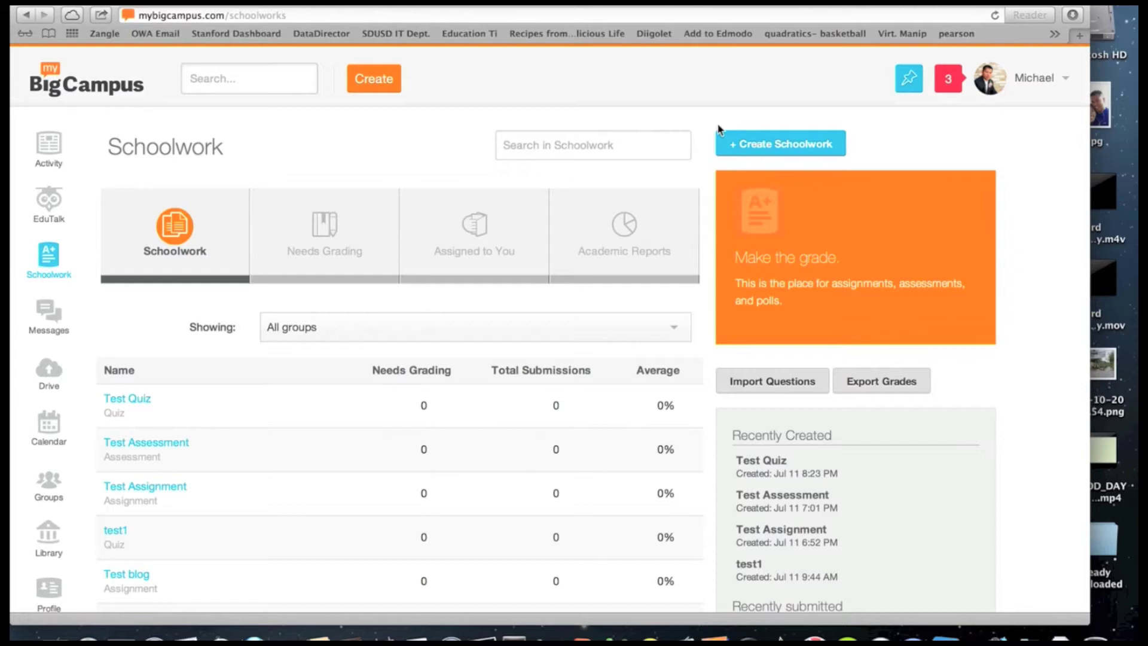
- Create a new schoolwork item of kind Quiz with the title "Quiz Chapter 1"
click(756, 150)
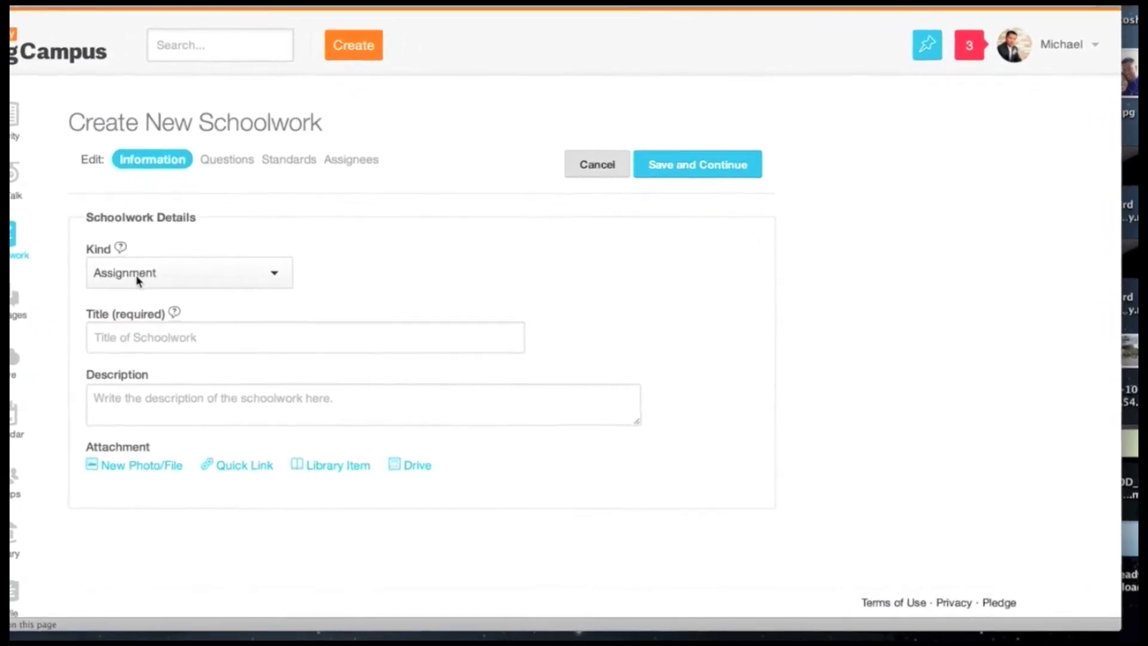
mouse_move(121, 249)
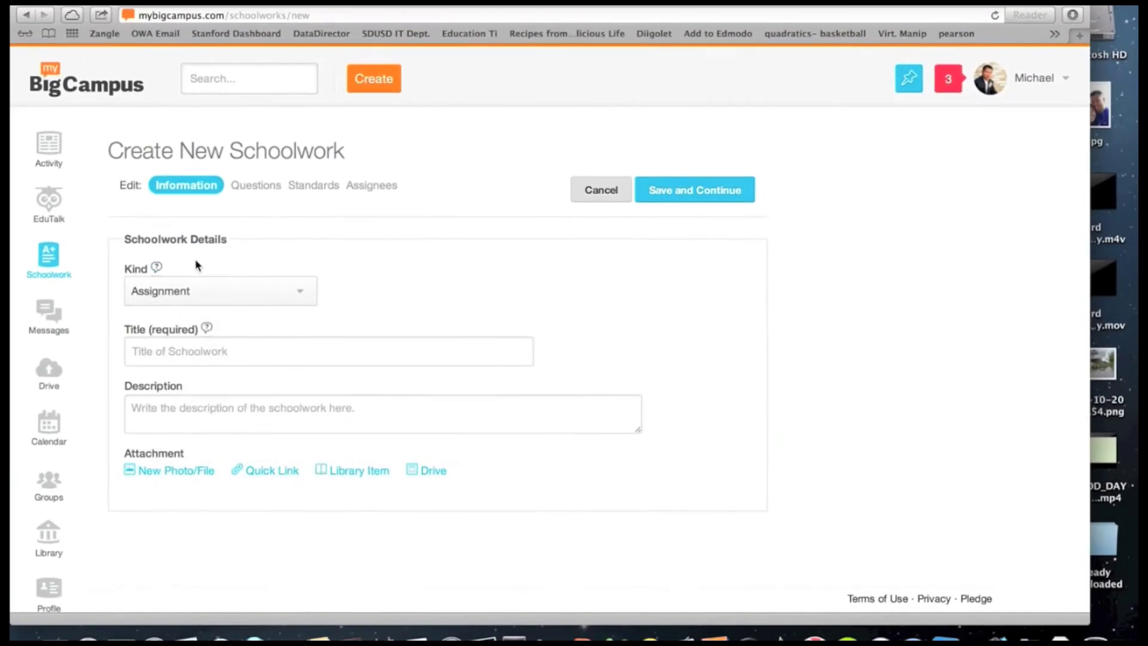
click(186, 293)
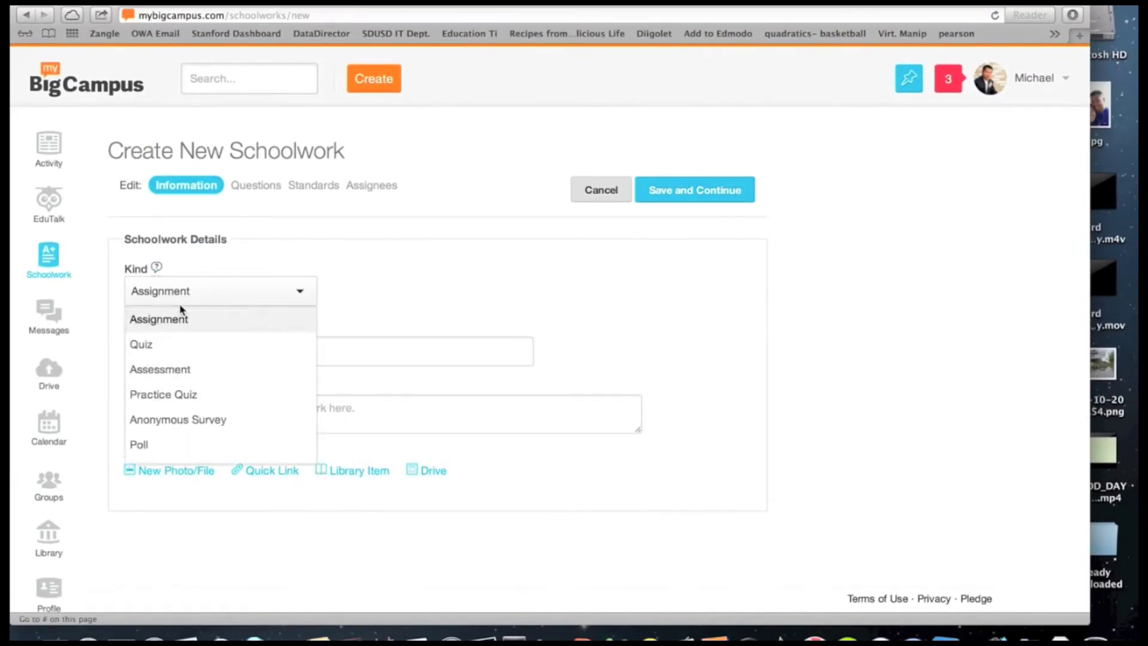
click(164, 347)
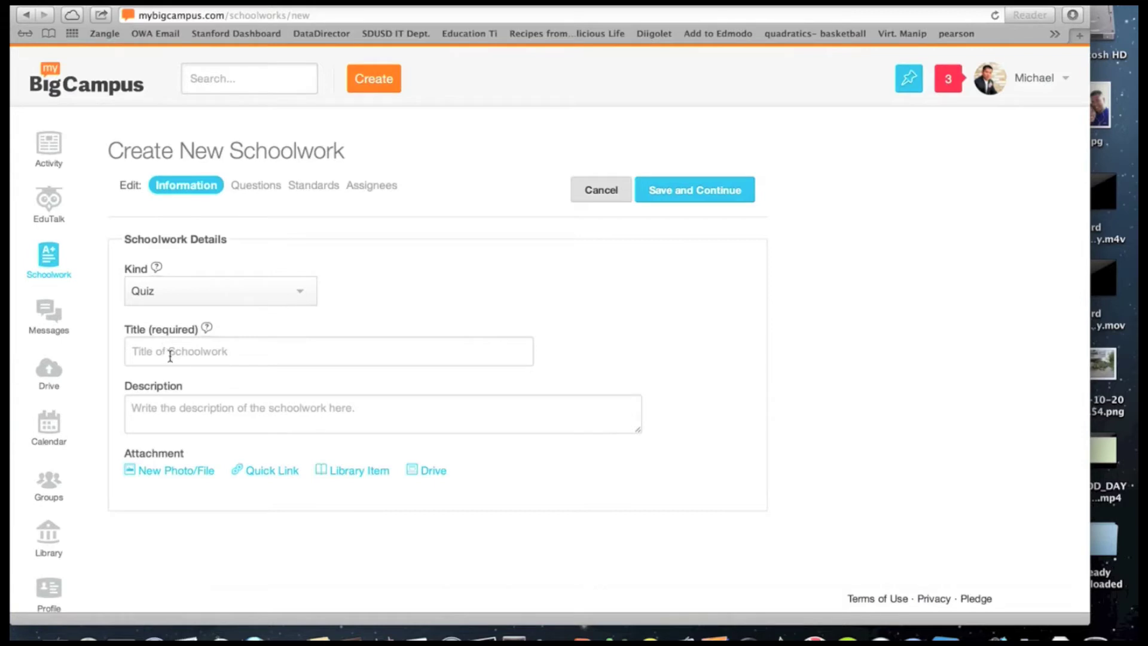
click(170, 357)
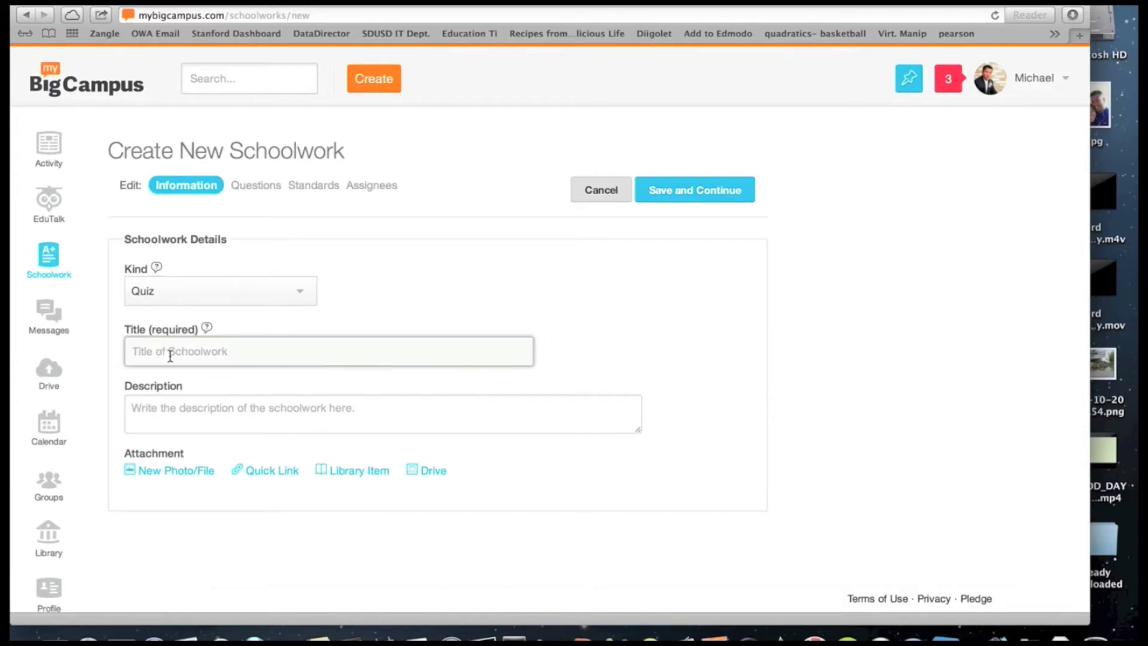
text(Quiz Chapter 1)
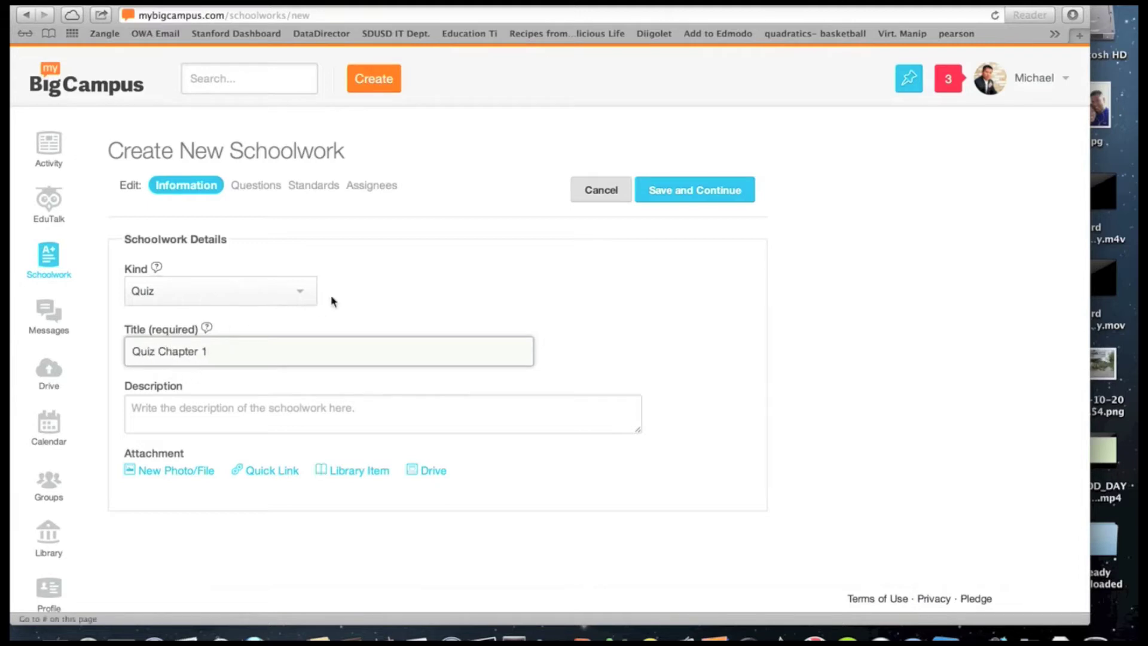
- Enter the description "This is a practice quiz for chapter 1" and save the quiz information to continue to its questions
click(224, 407)
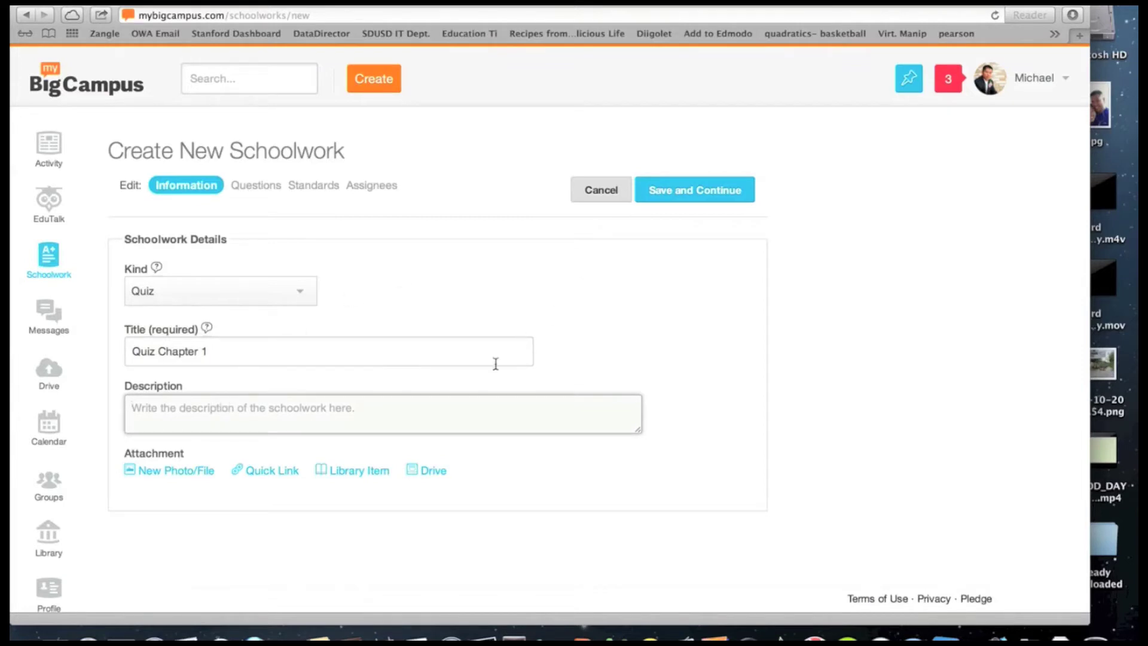
text(This is )
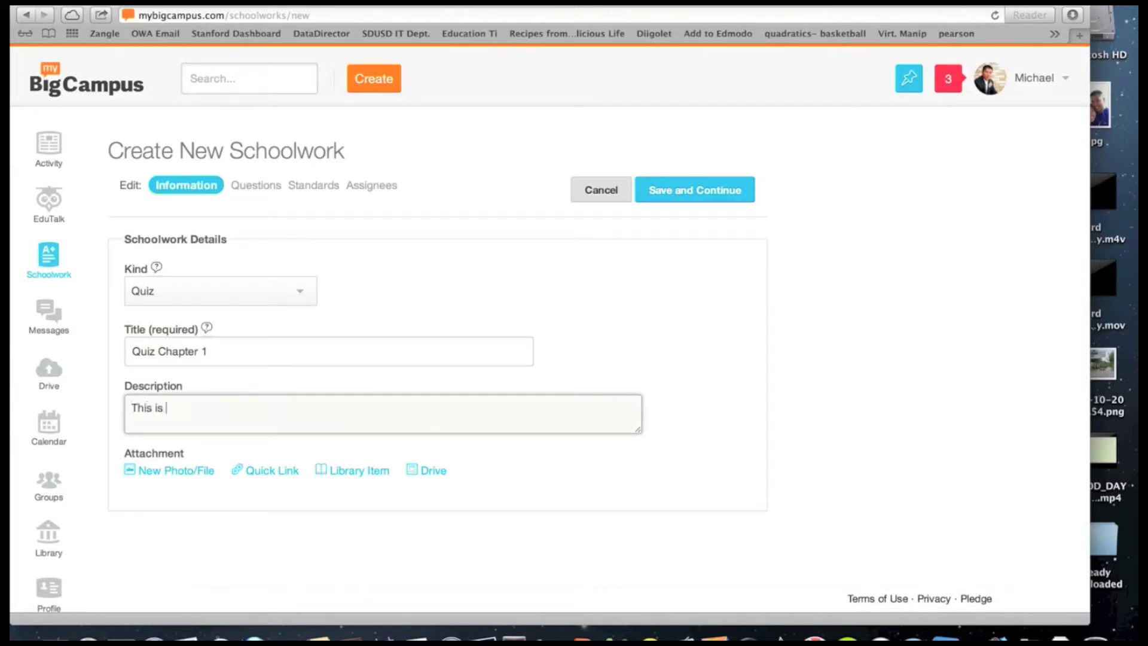
text(a practice Quiz)
key(BackSpace)
key(BackSpace)
key(BackSpace)
key(BackSpace)
key(BackSpace)
text(quiz for chpater)
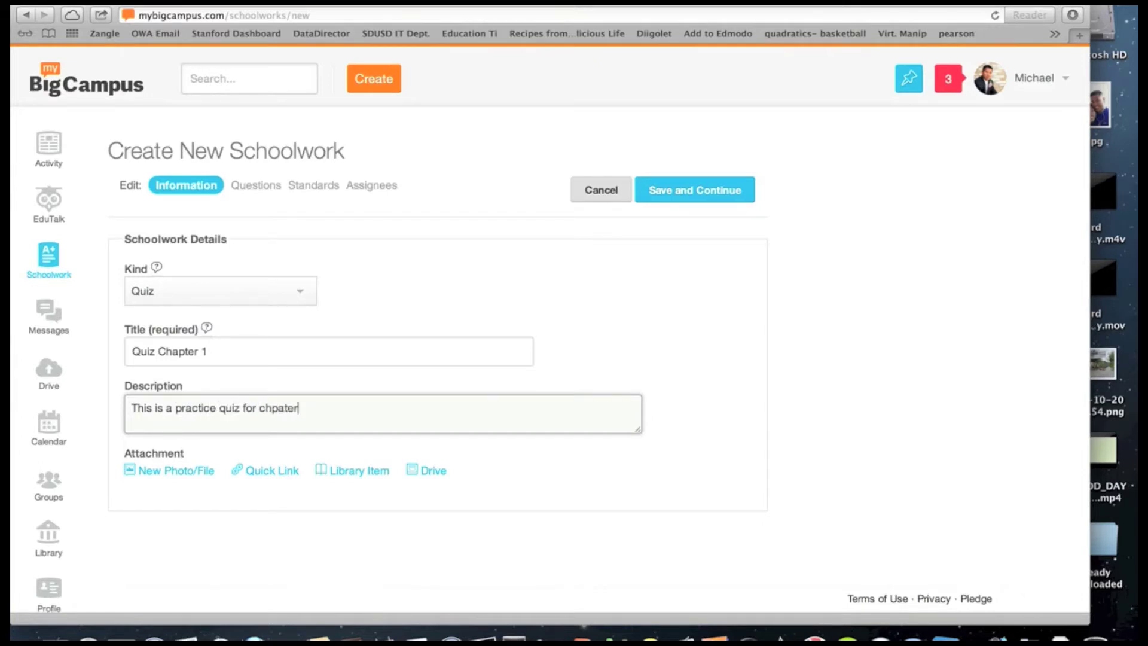
key(BackSpace)
key(BackSpace)
key(BackSpace)
key(BackSpace)
key(BackSpace)
text(apter 1)
click(683, 191)
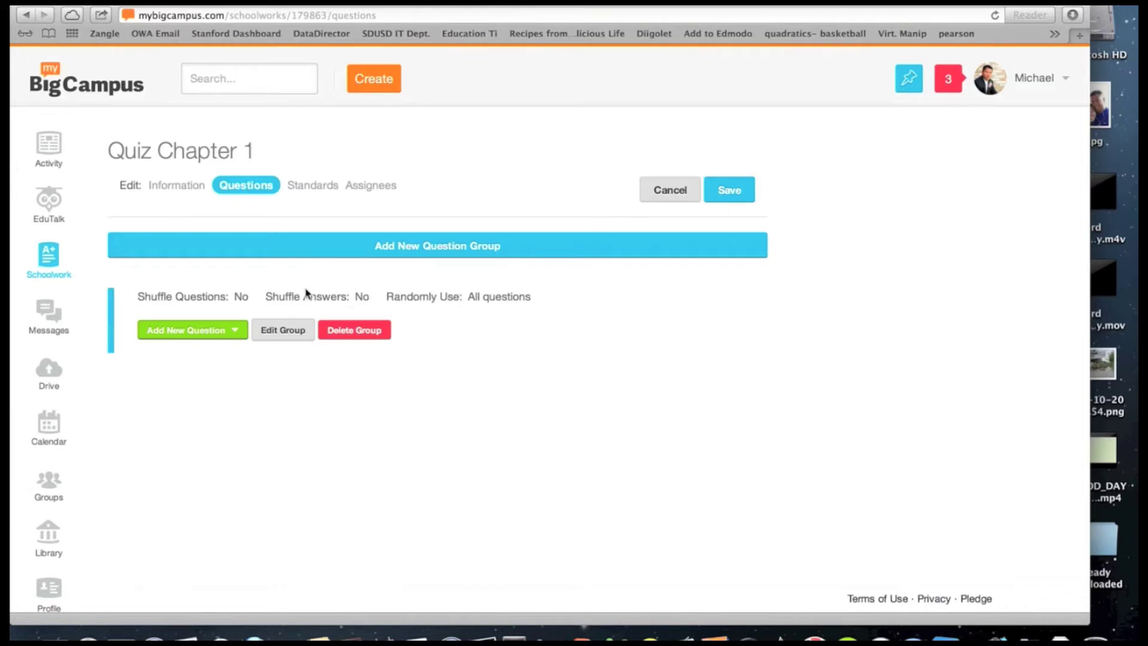
- Add a multiple choice question with the text "Solve for x." and "x+5=6" on a separate line
click(203, 337)
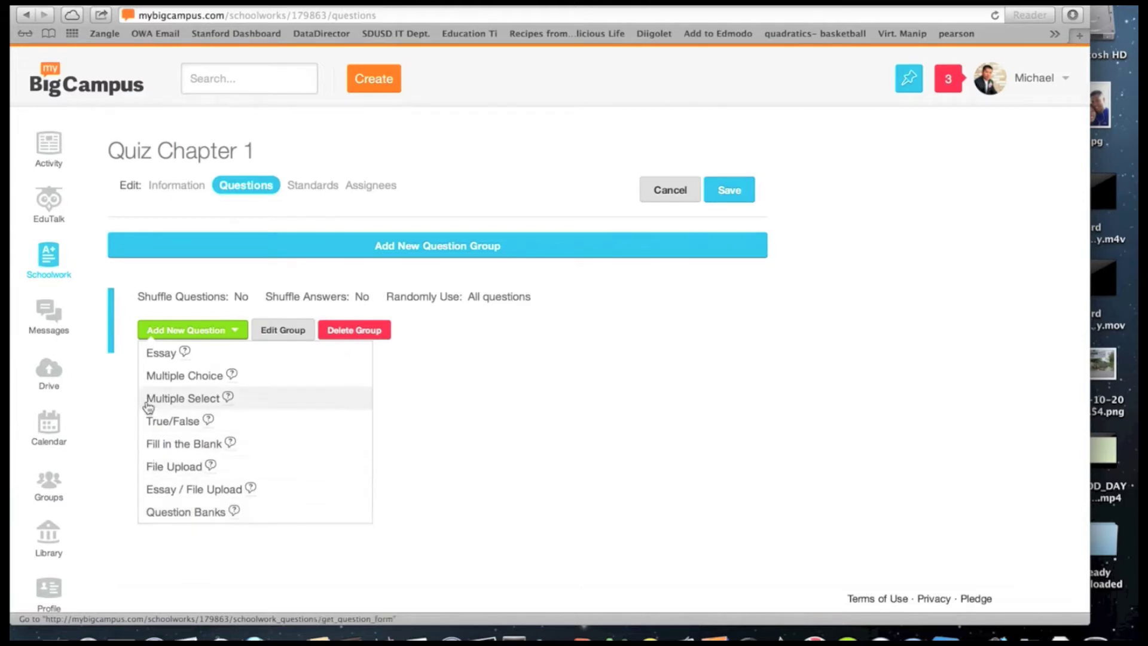
click(184, 376)
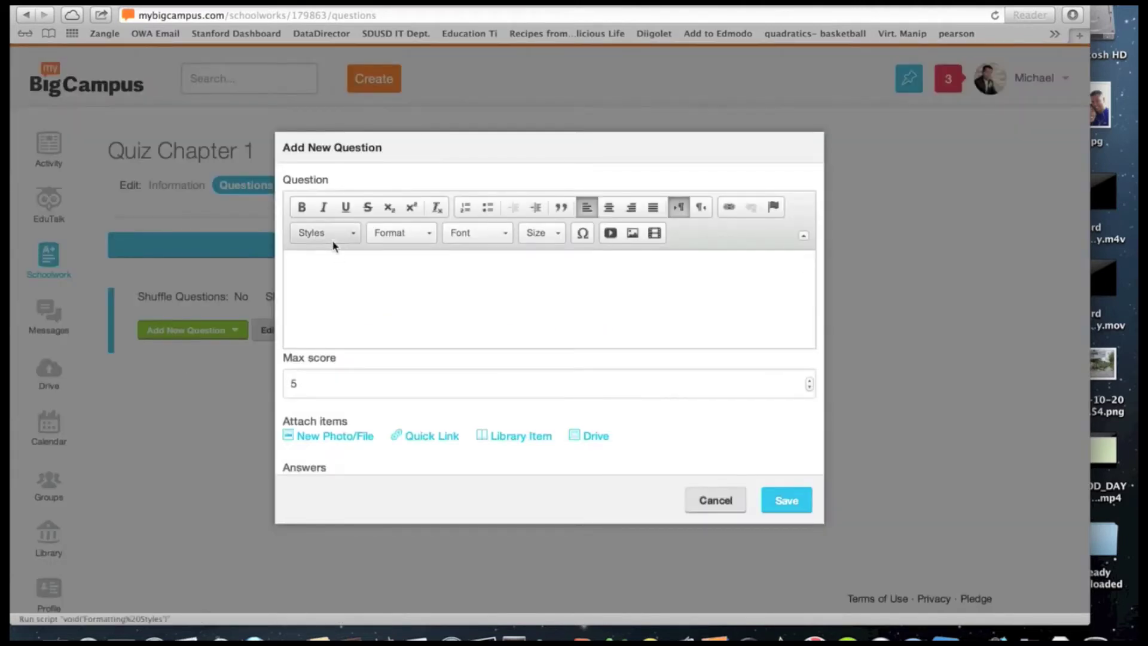
click(354, 277)
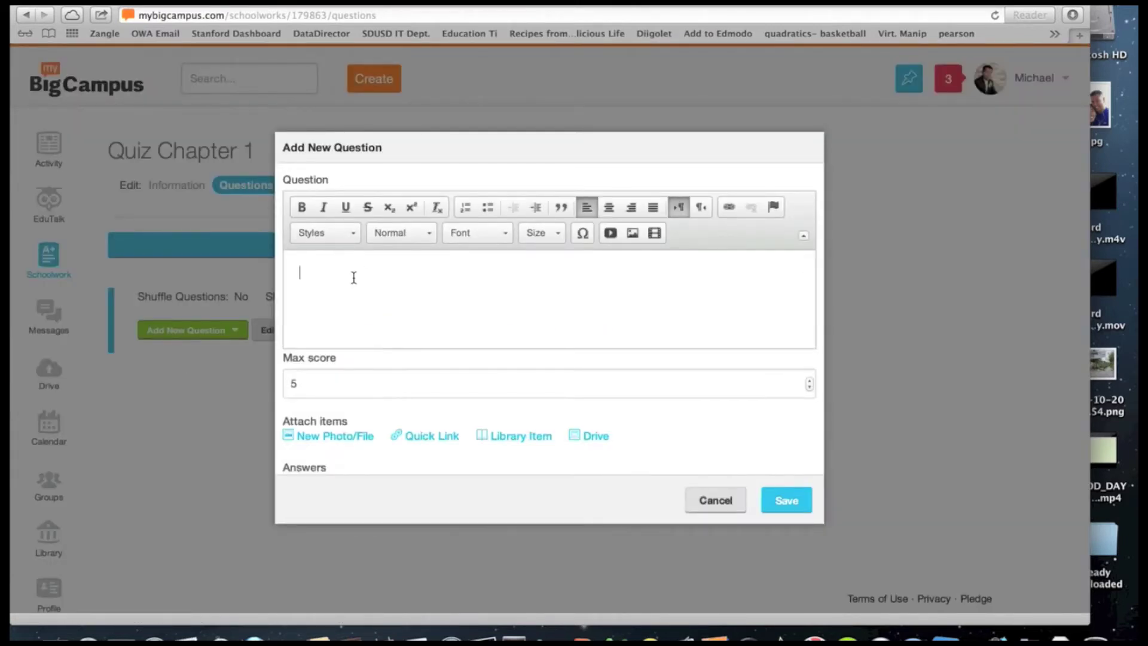
text(Solve for x.)
key(Return)
key(Return)
text(x)
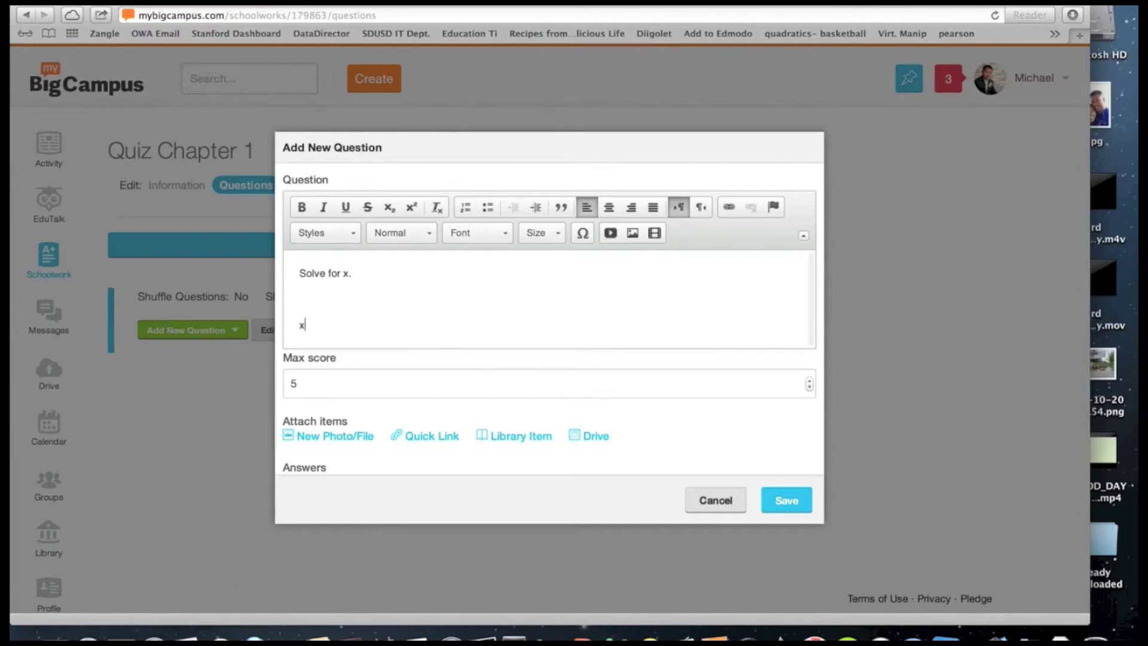
key(BackSpace)
key(BackSpace)
text(x+5=6)
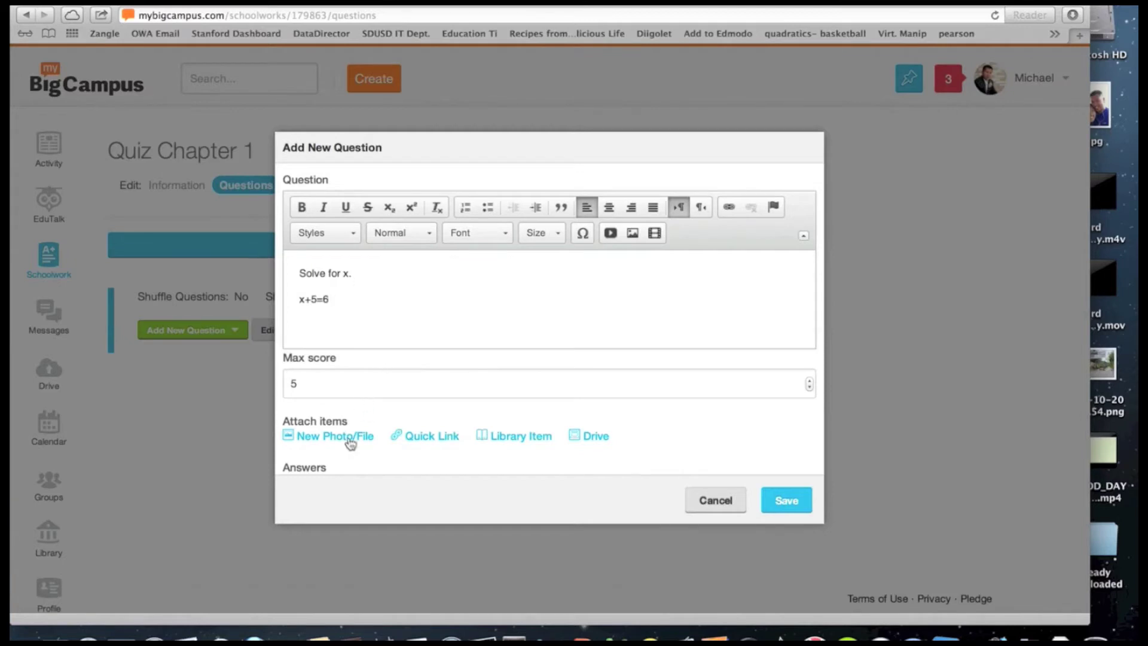
- Enter three answer choices for the question: x=1, x=11 and x=15
scroll(412, 427, down, 5)
scroll(414, 427, down, 2)
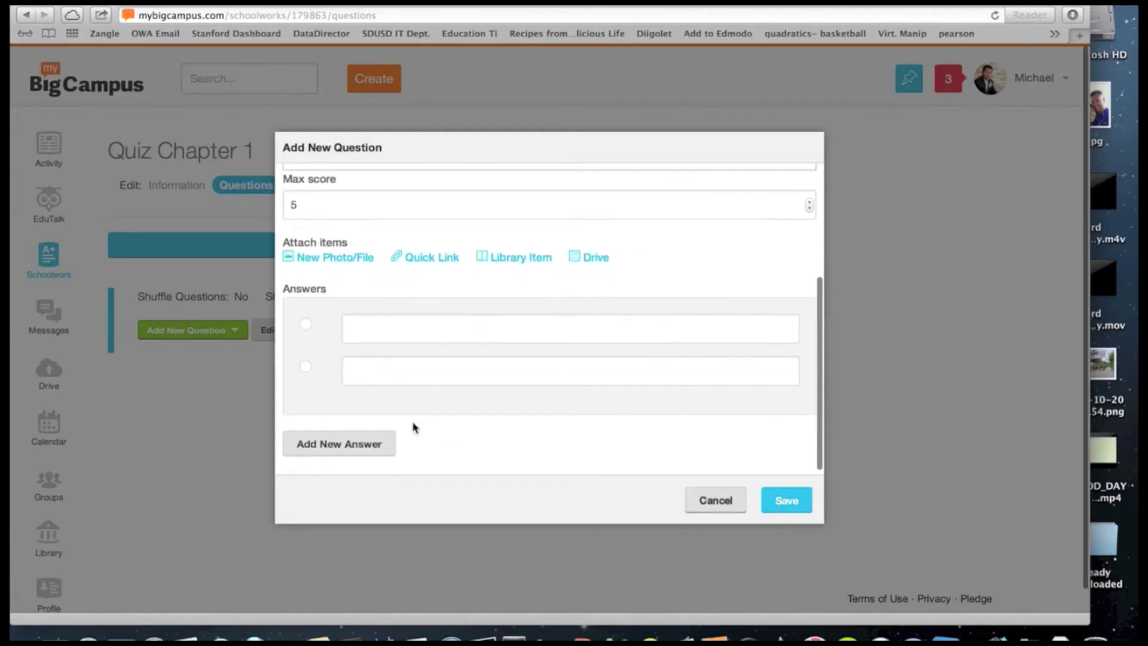
click(365, 322)
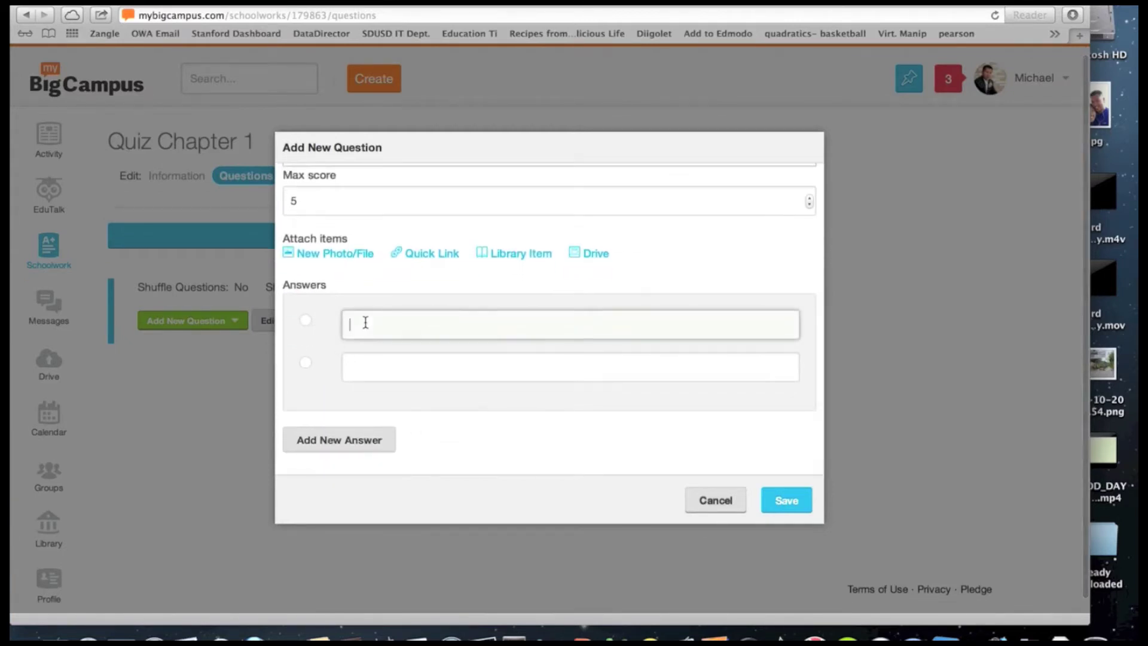
text(x=1)
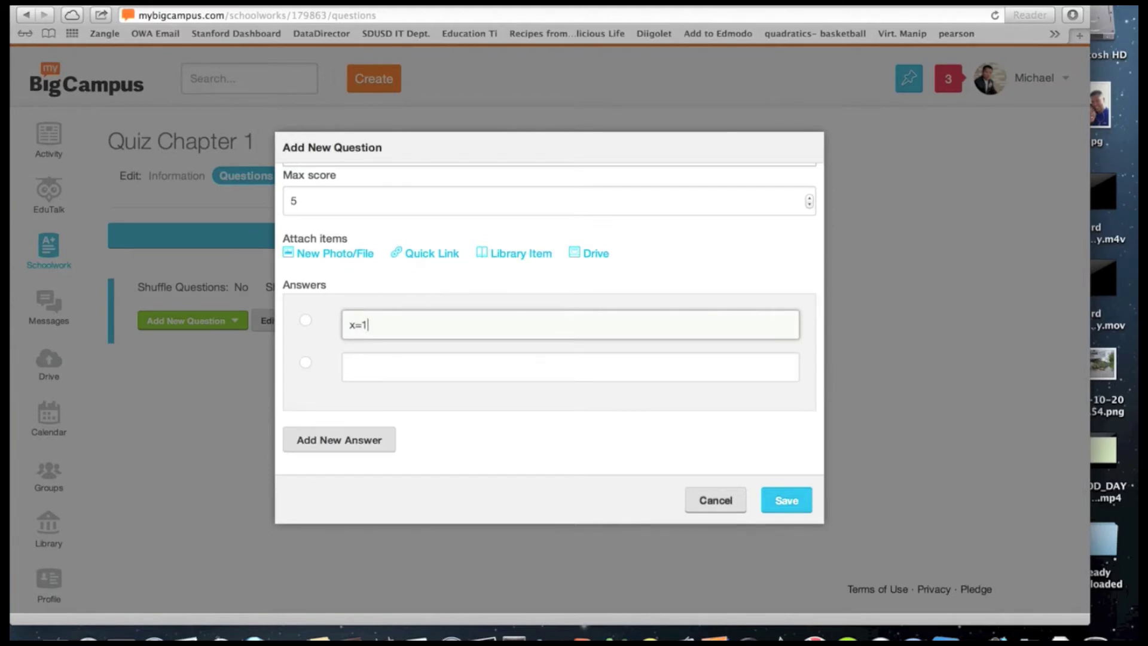
click(352, 365)
text(x=)
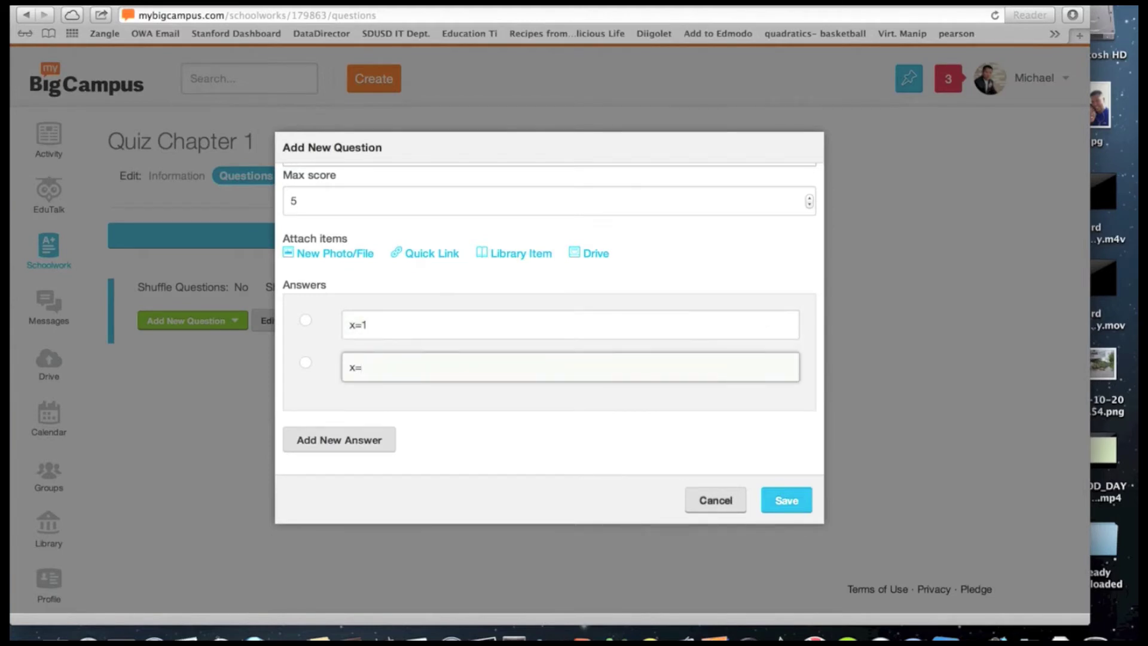
text(11)
click(330, 448)
click(365, 414)
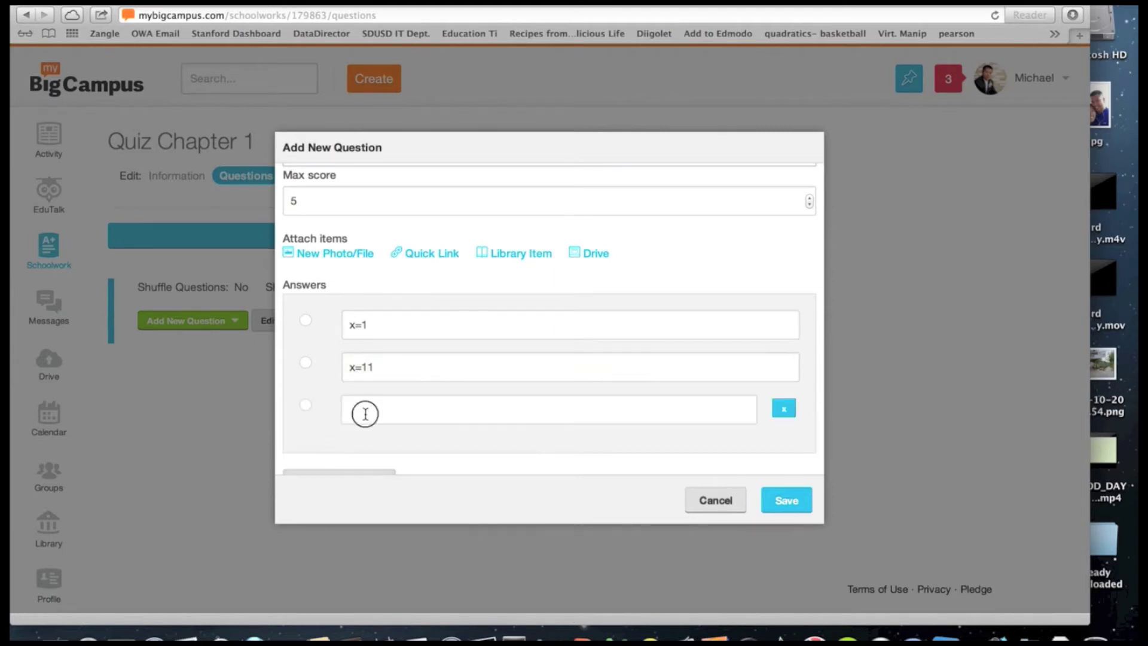
text(x=)
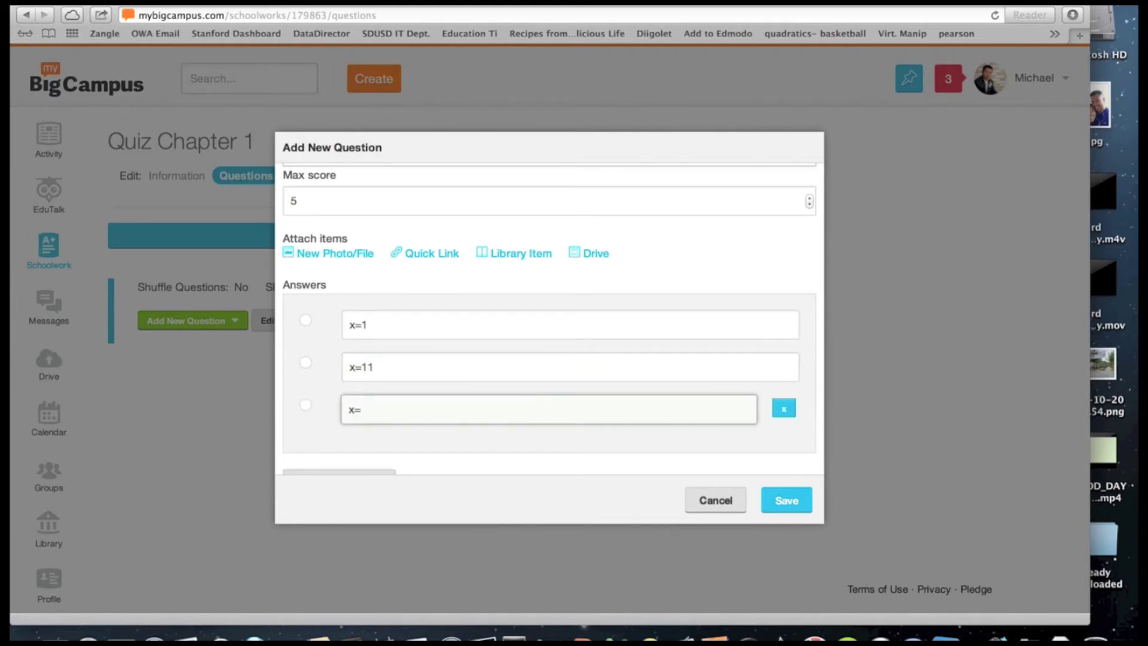
text(15)
- Mark x=1 as the correct answer and save the multiple choice question
click(305, 321)
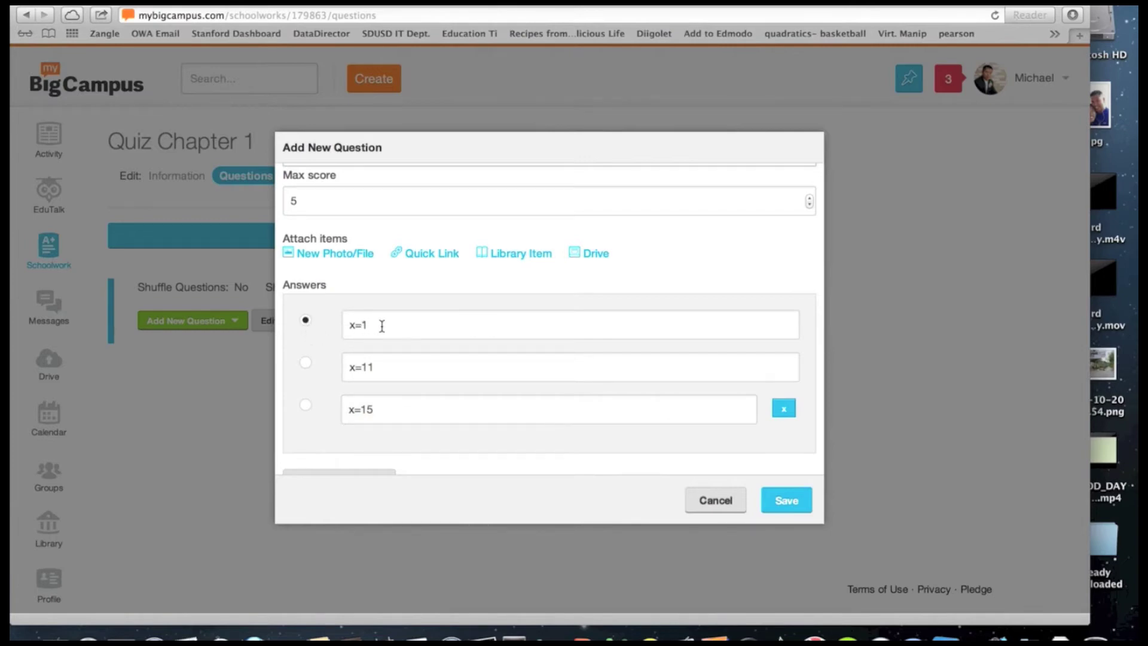
scroll(713, 408, down, 3)
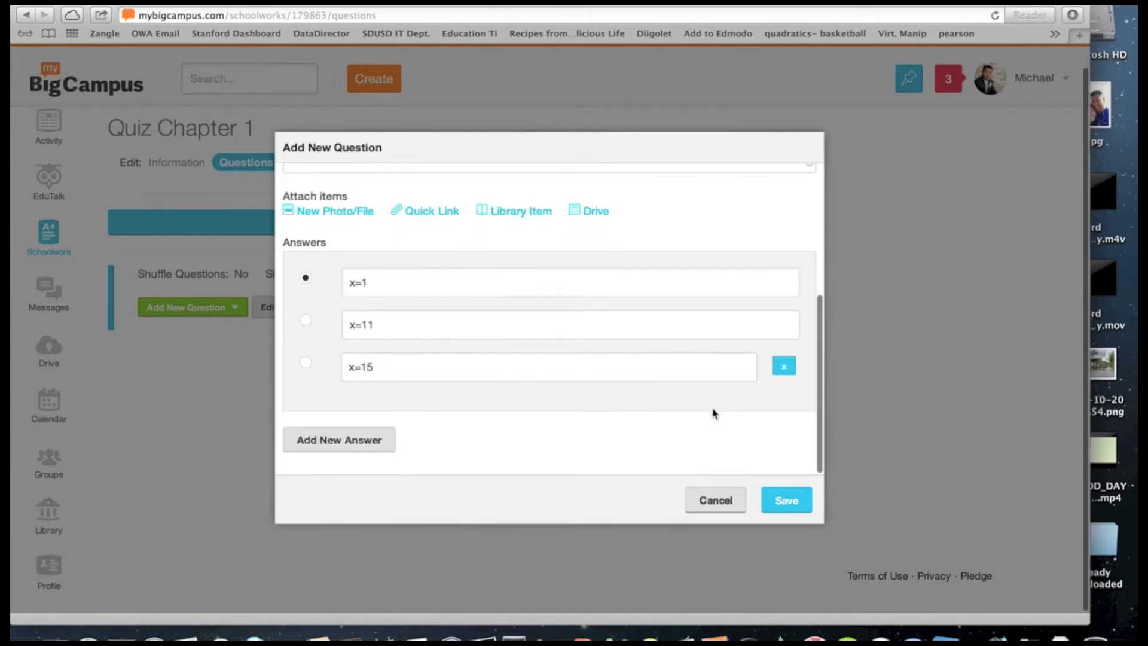
click(773, 496)
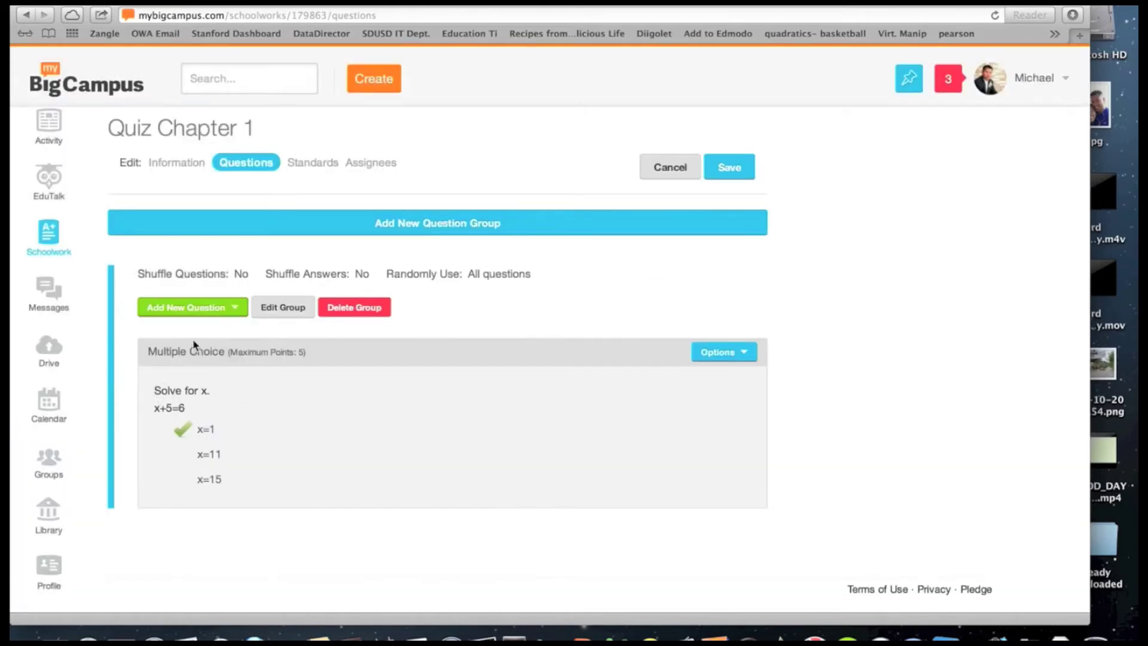
- Open the Untitled question group of Test Quiz from the question banks
click(223, 308)
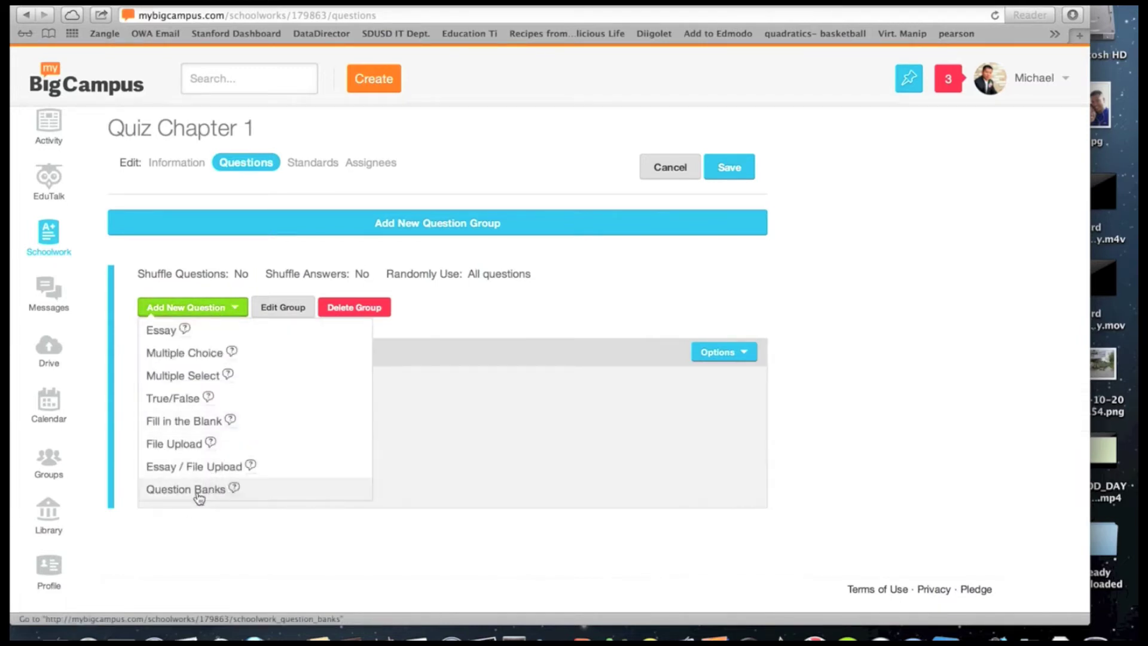
click(198, 490)
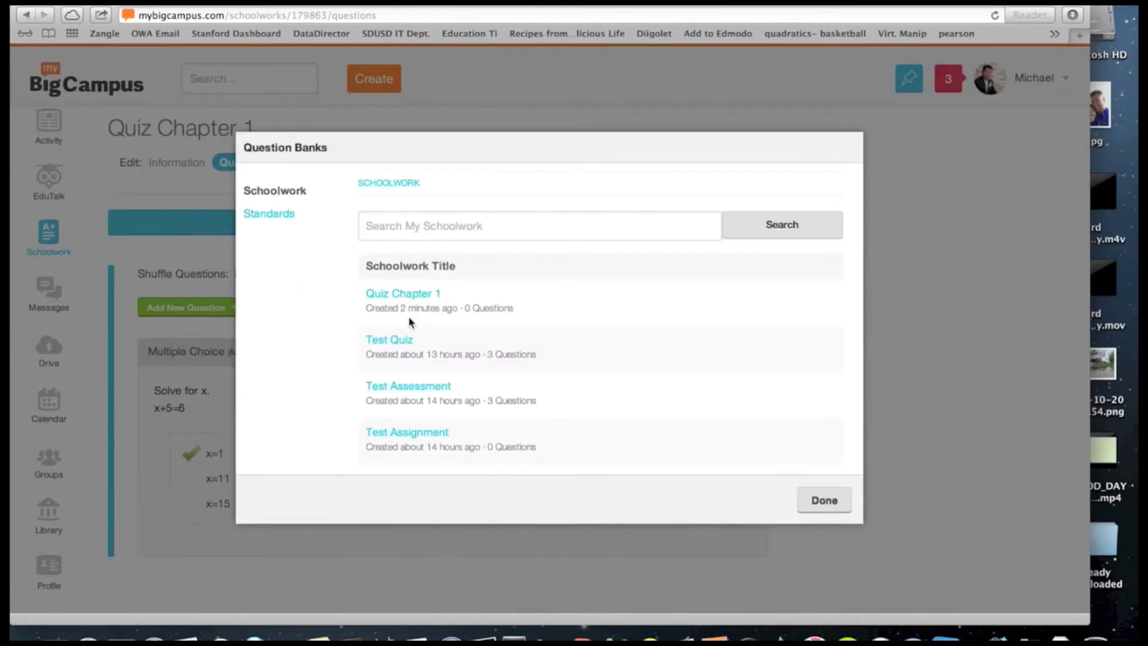
scroll(410, 322, down, 2)
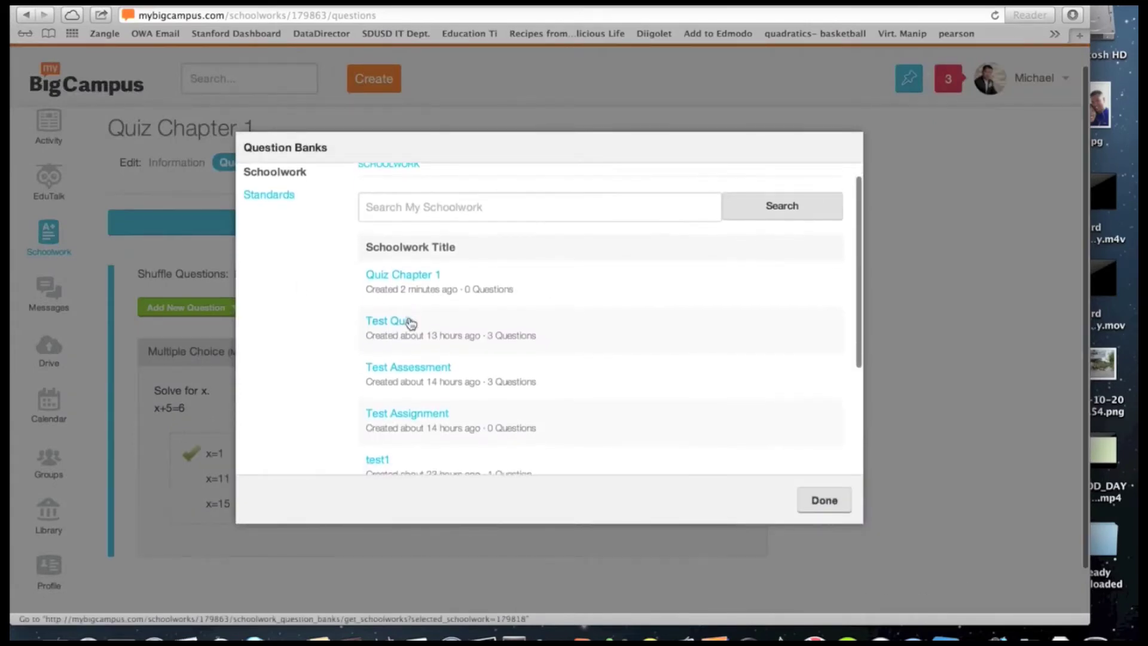
click(391, 323)
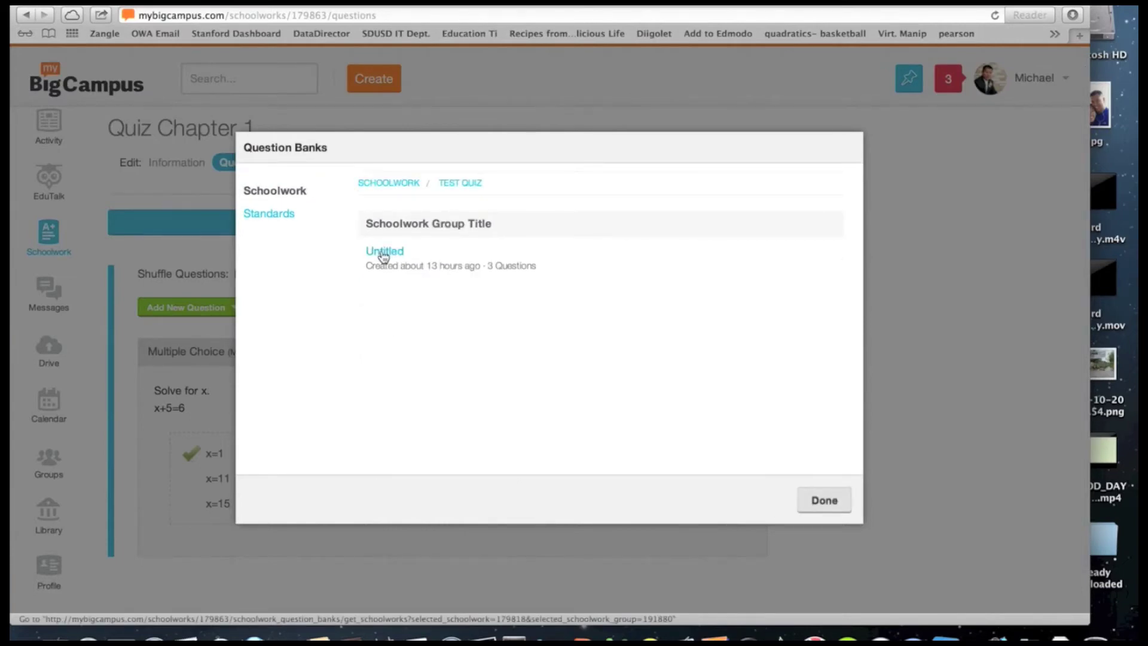
click(384, 254)
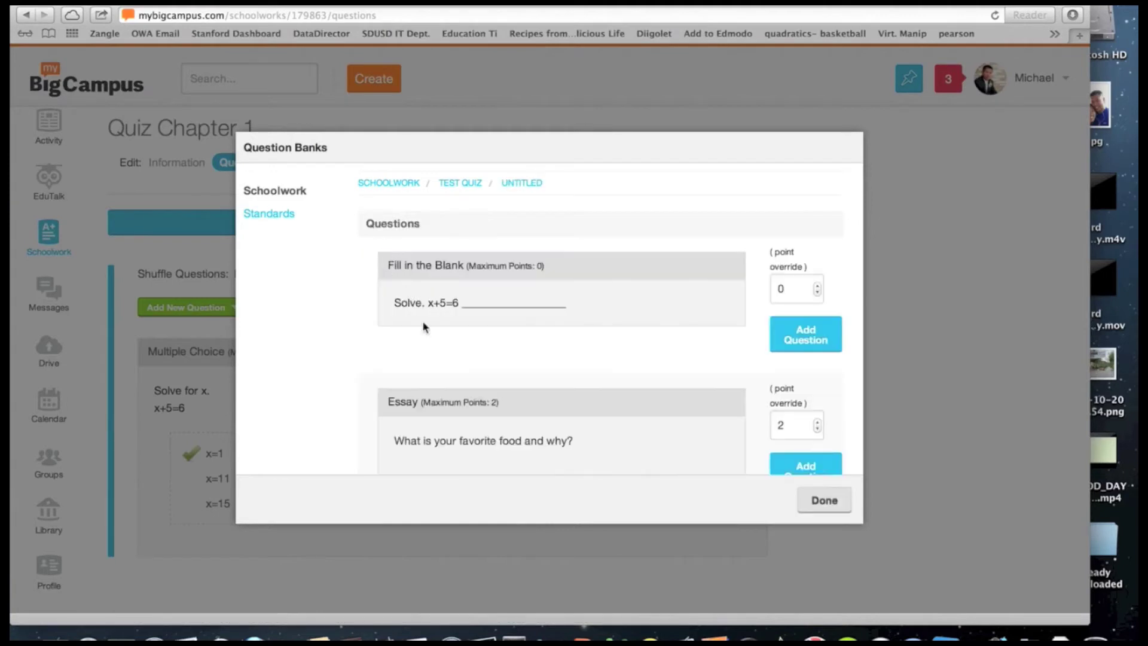
- Add the essay question "What is your favorite food and why?" from the bank to the quiz and close the question banks
scroll(428, 350, down, 3)
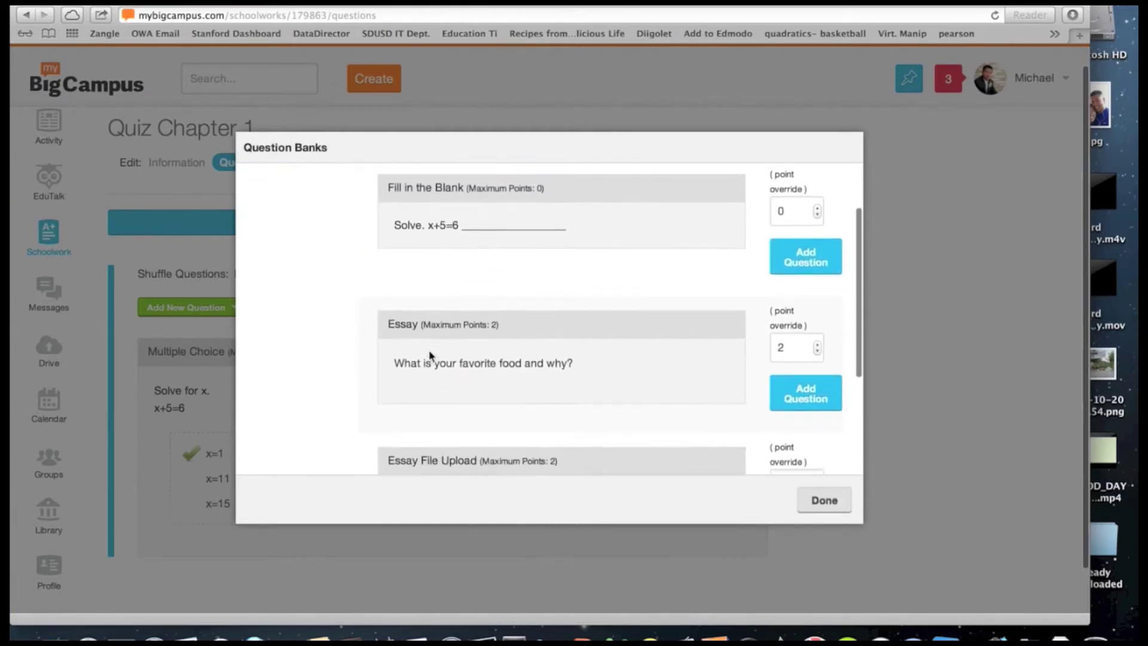
scroll(428, 350, down, 3)
scroll(430, 354, down, 2)
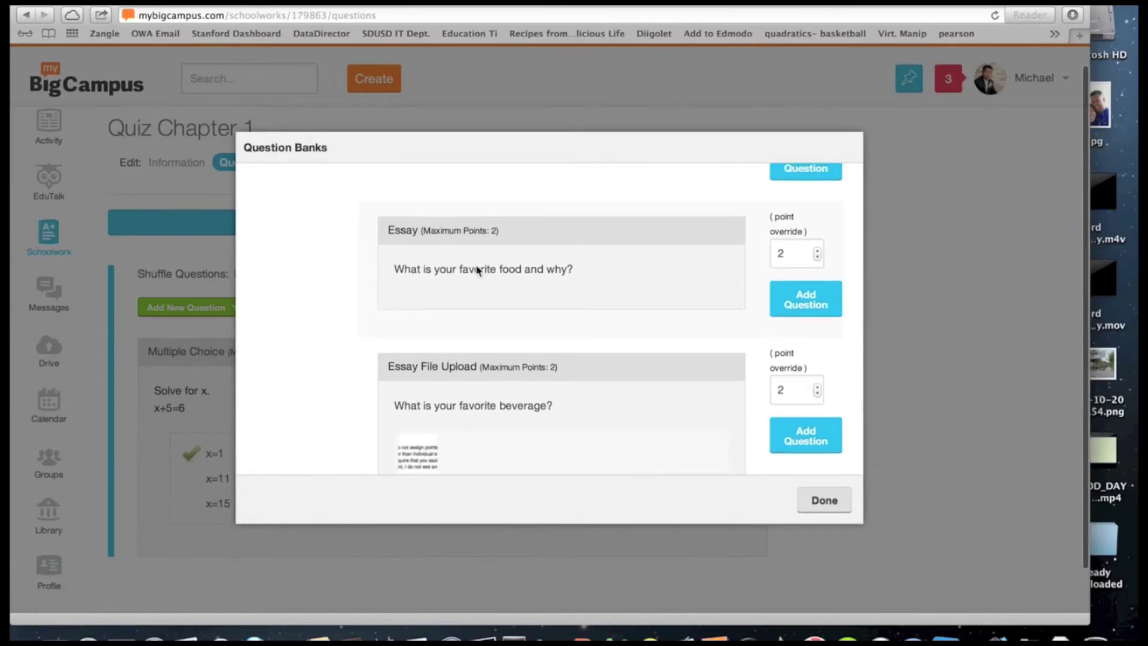
click(787, 299)
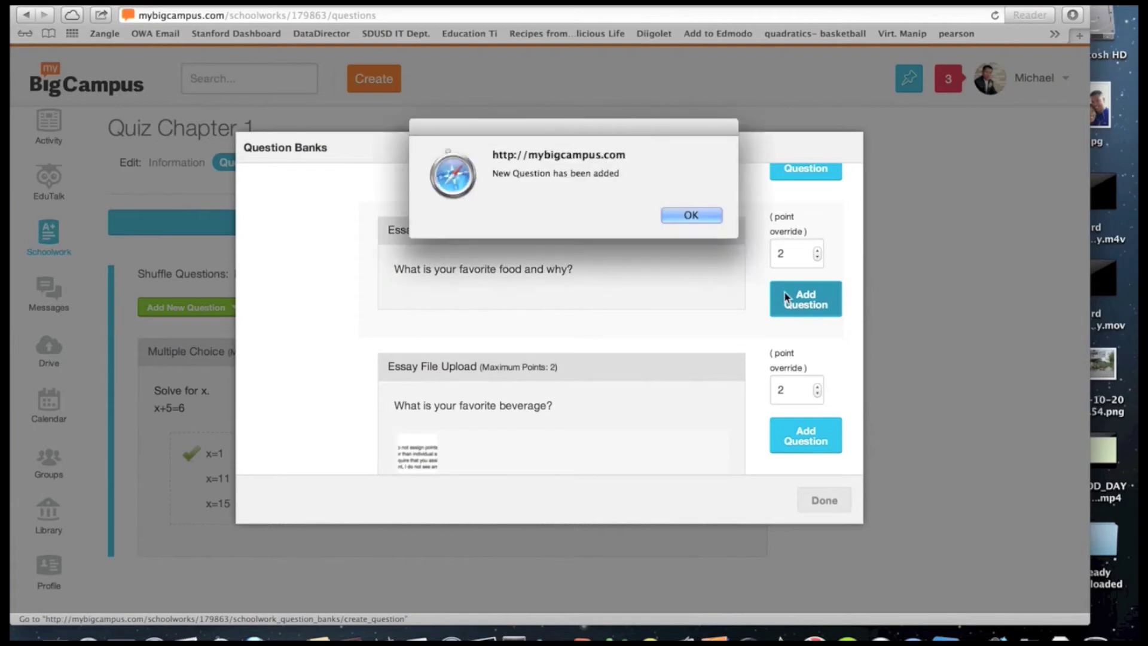
click(690, 221)
click(822, 500)
- Start a new fill-in-the-blank question with "Solve for x. x+7=5" as the text before the blank
scroll(518, 409, down, 3)
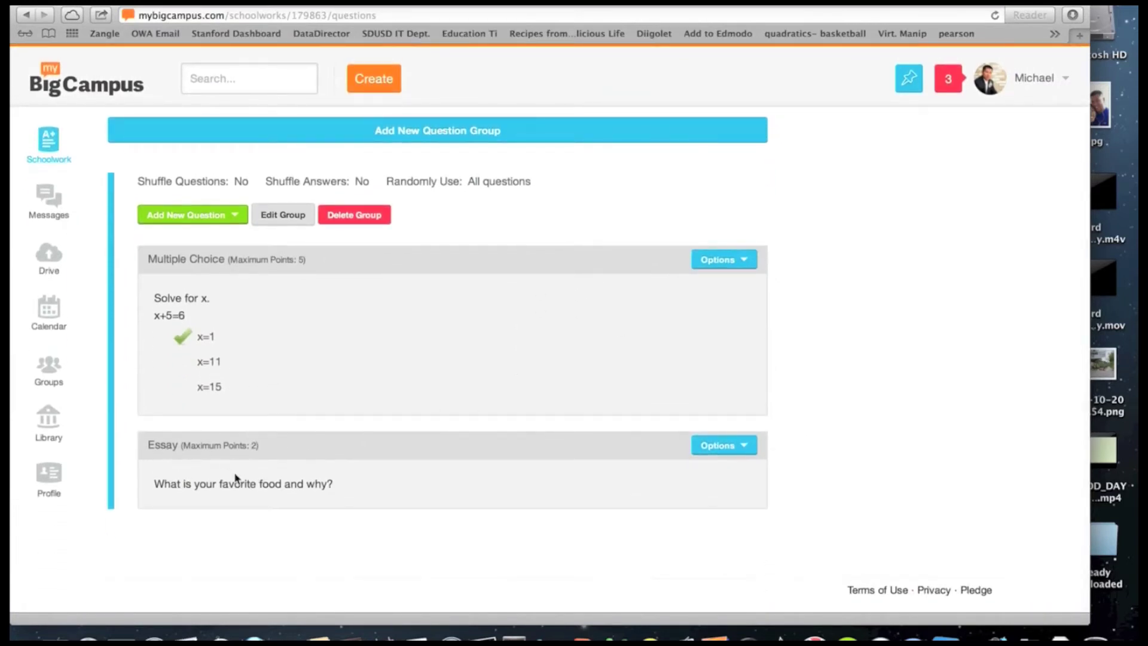
click(191, 217)
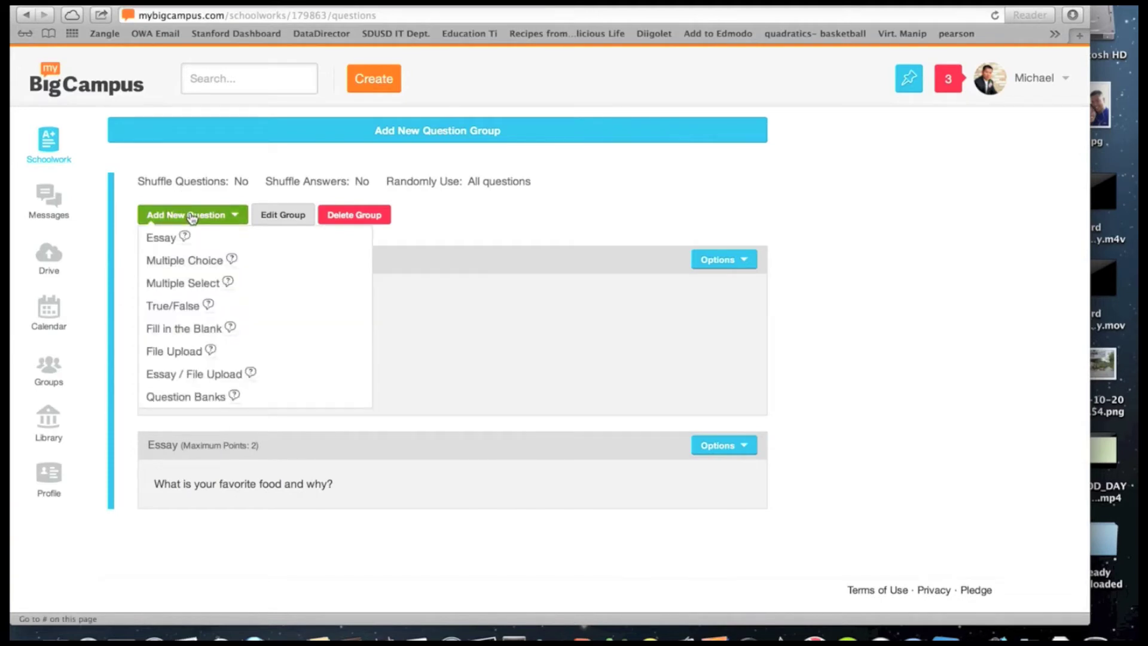
click(197, 332)
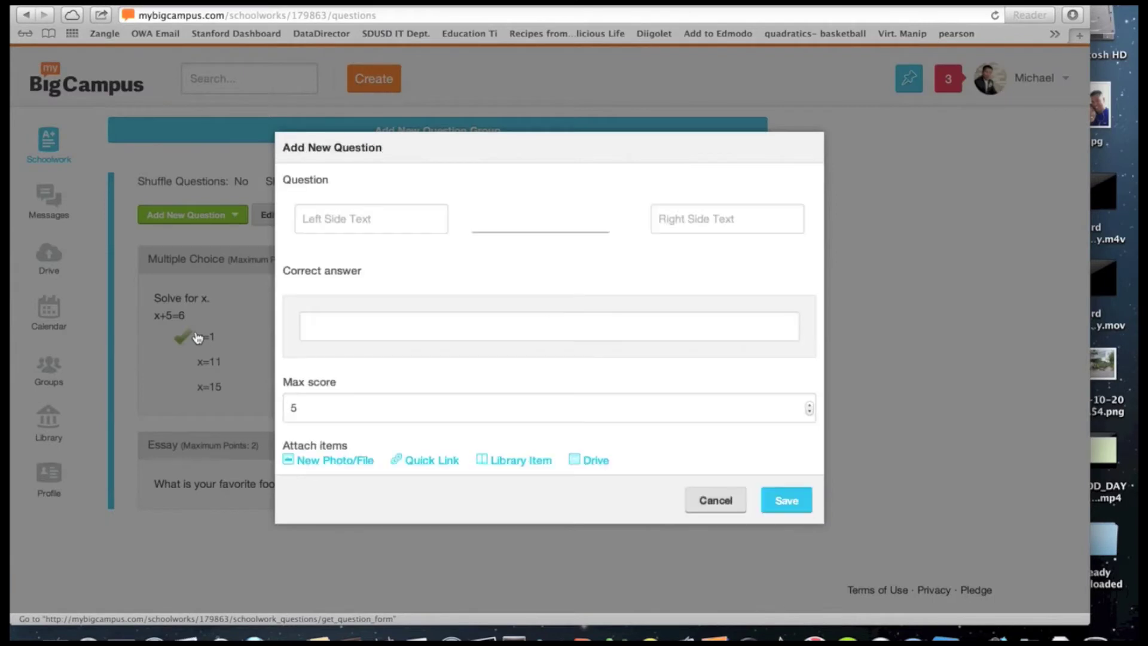
scroll(371, 261, down, 1)
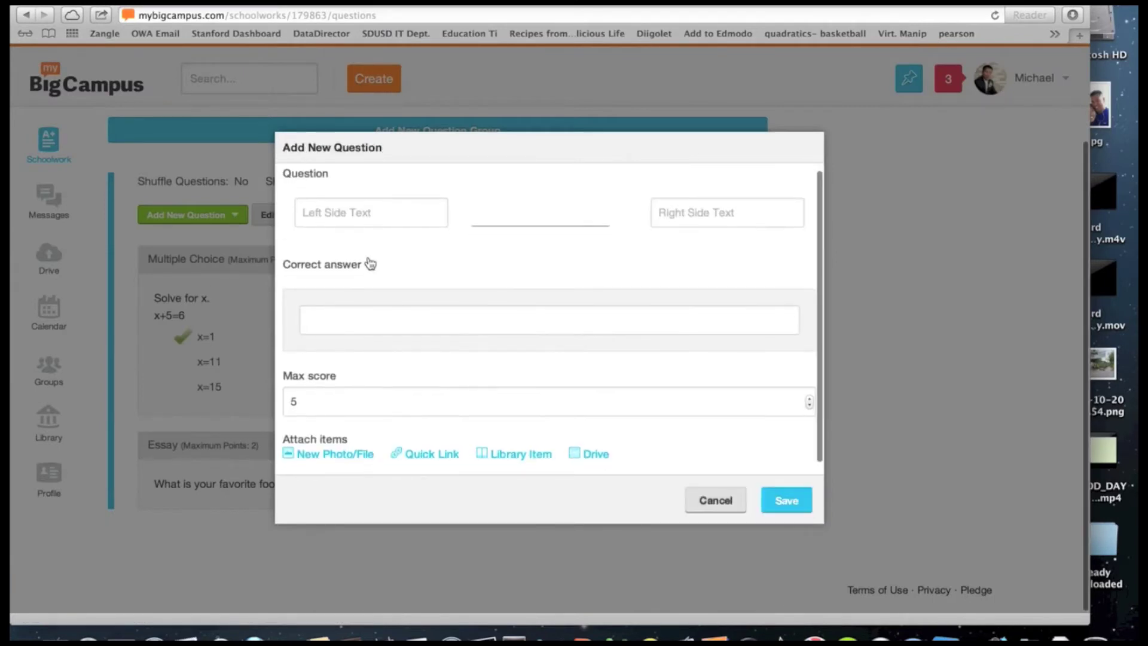
click(359, 207)
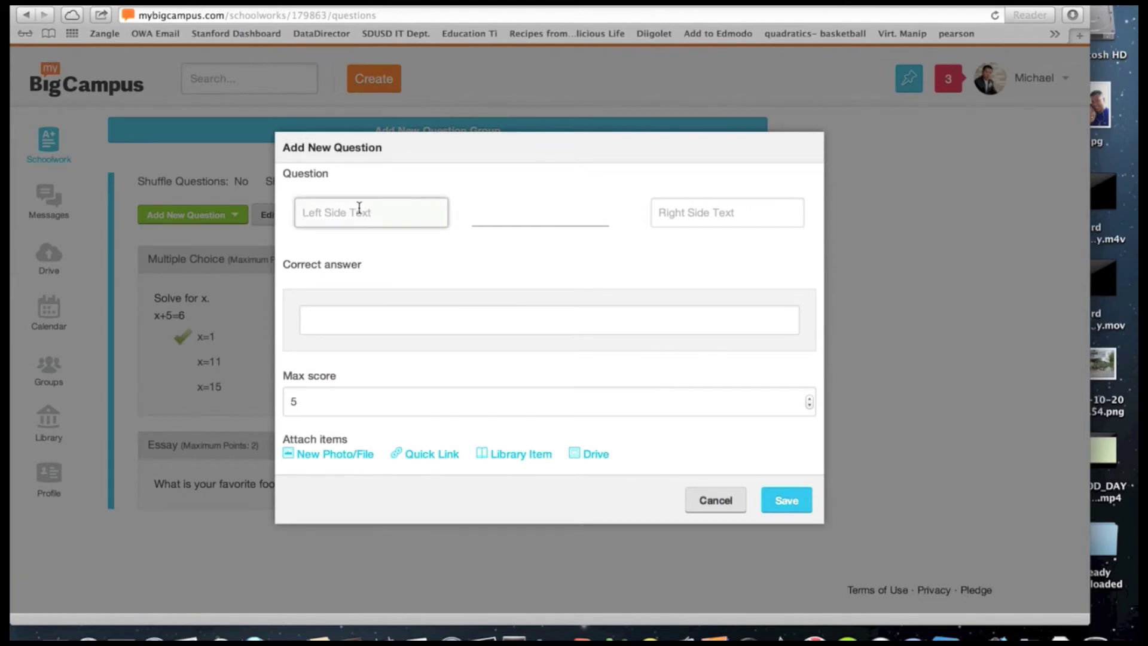
text(Solve for x. x+7=5)
- Enter x=-2 as the correct answer and save the fill-in-the-blank question
click(406, 323)
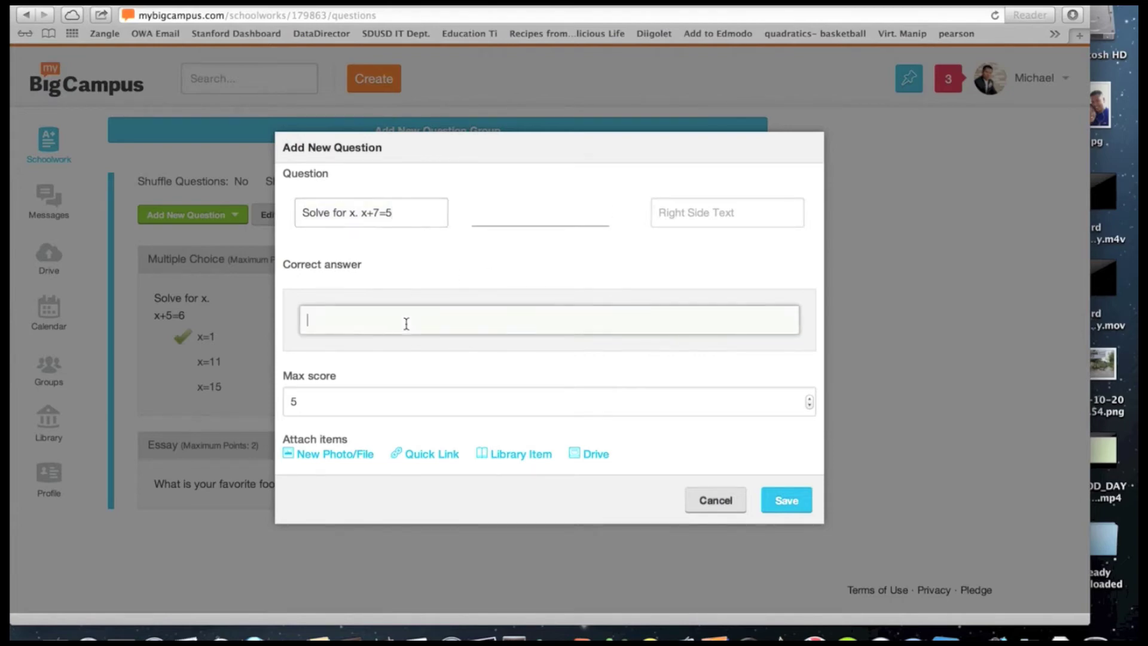
text(x=-2)
scroll(610, 397, down, 1)
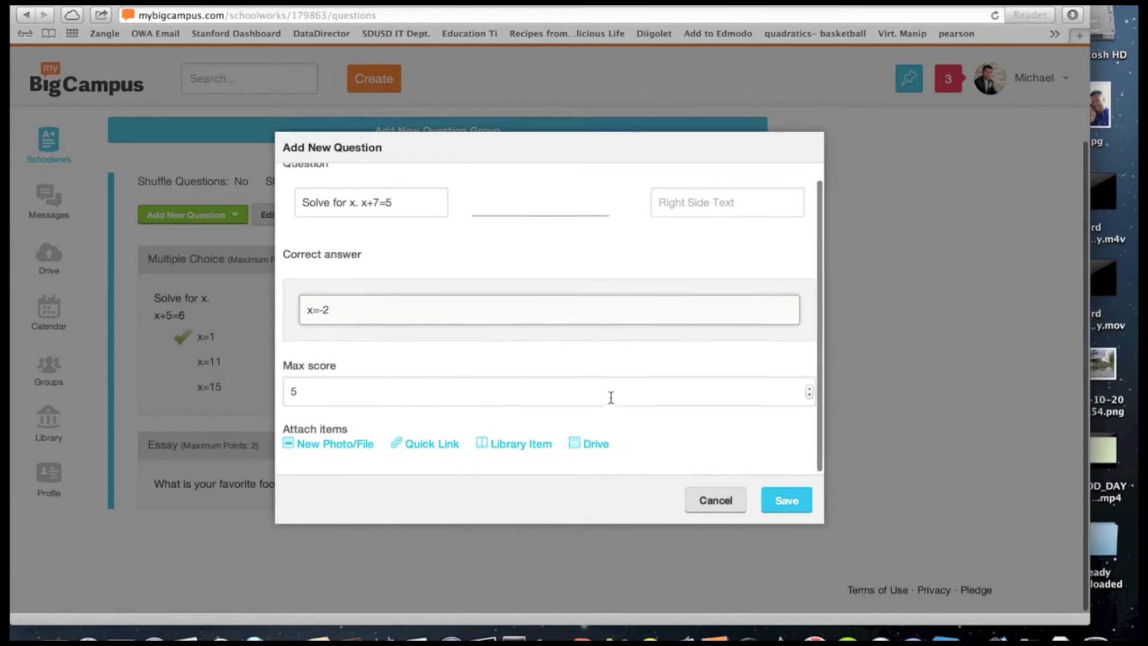
click(781, 500)
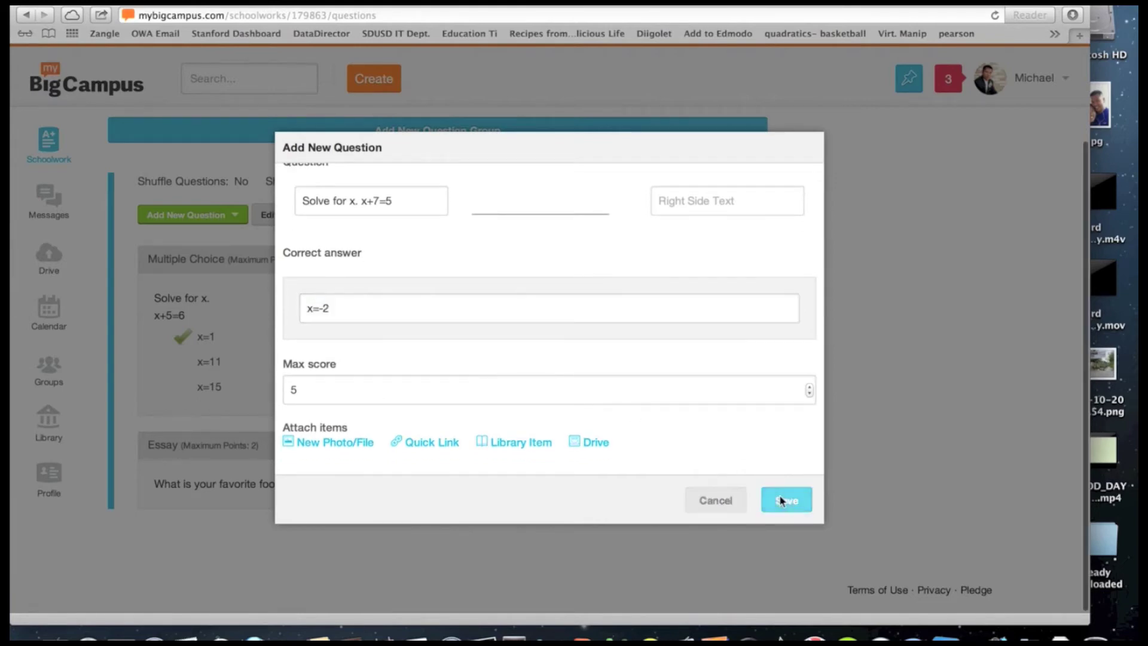
- Edit the existing question group and give it the title Fractions
scroll(782, 501, down, 3)
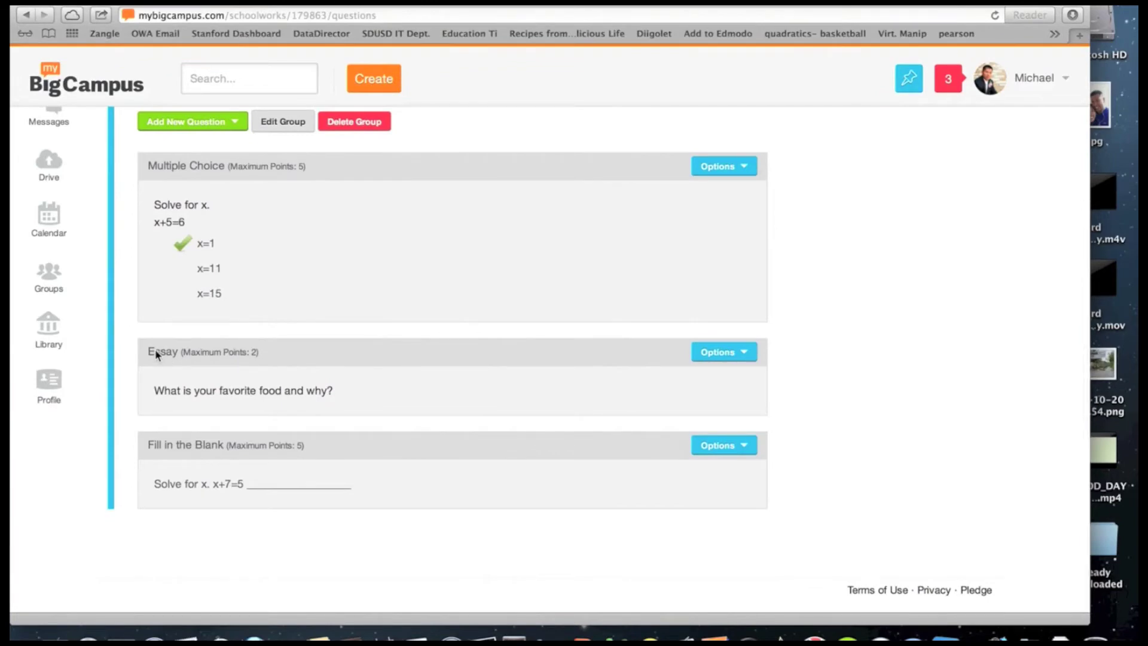
scroll(228, 302, up, 5)
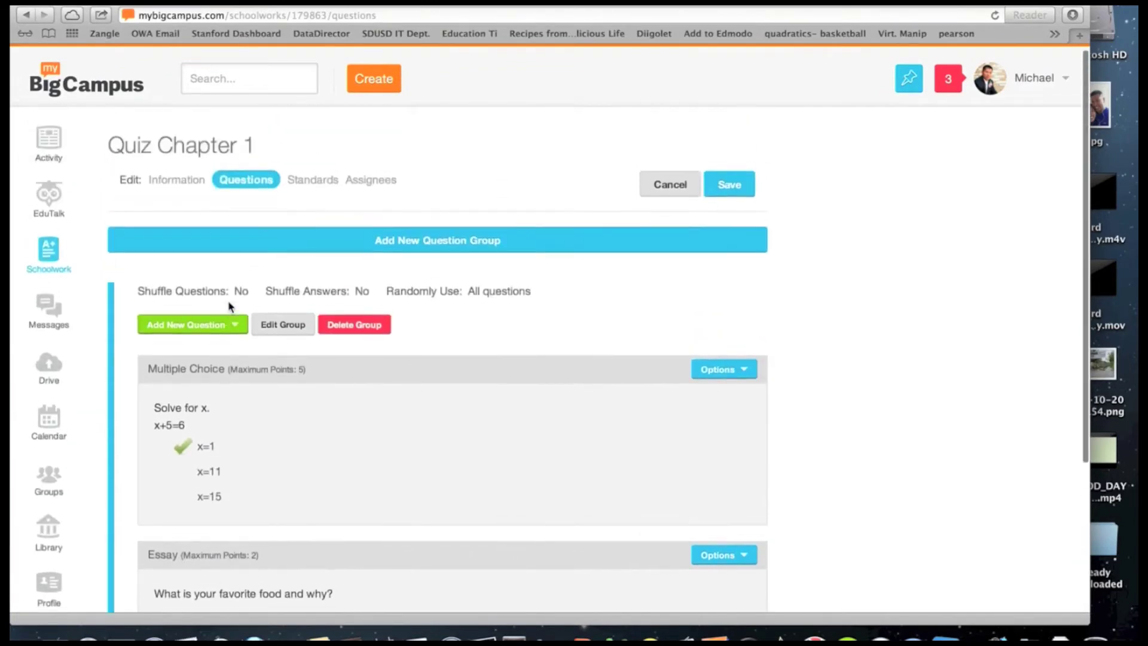
click(274, 328)
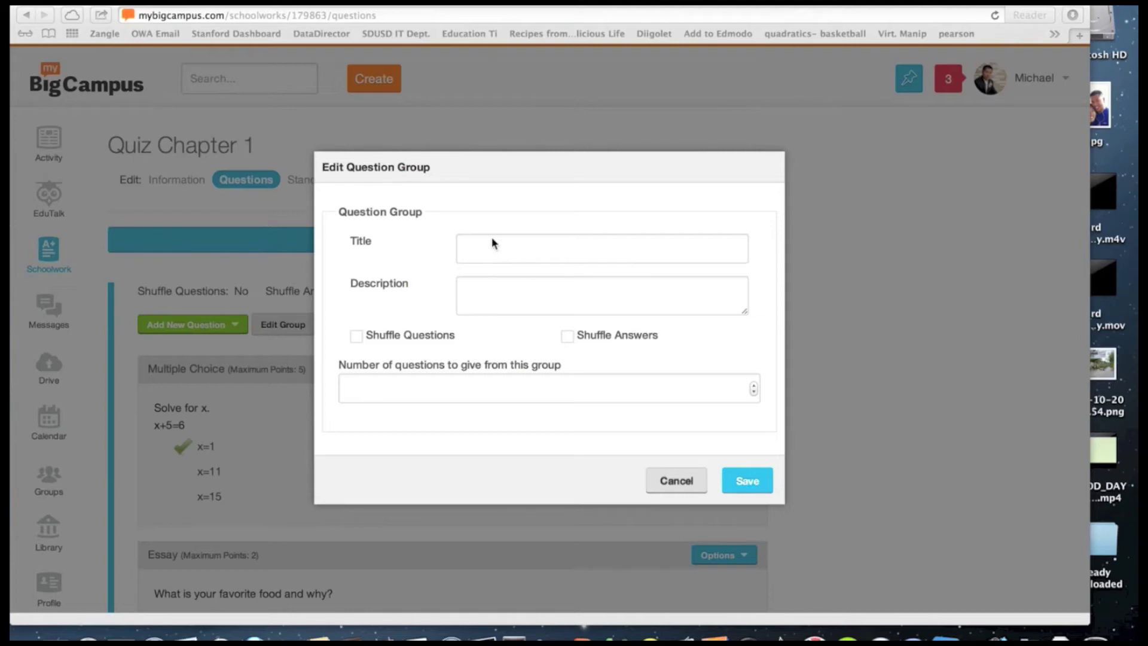
click(485, 251)
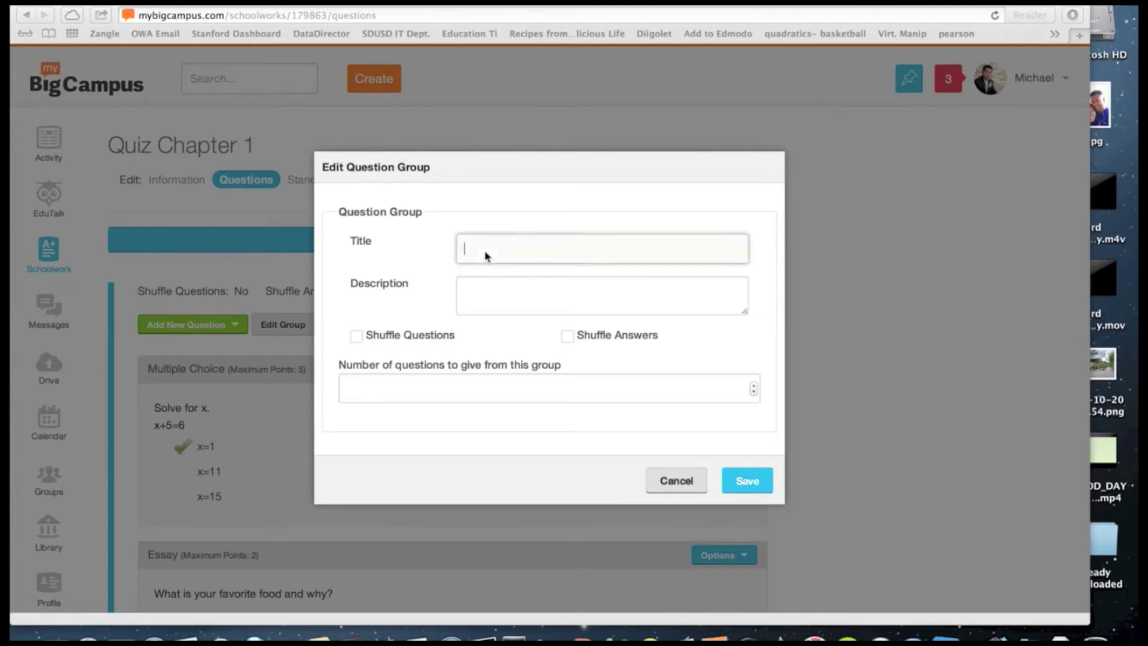
text(Fractions)
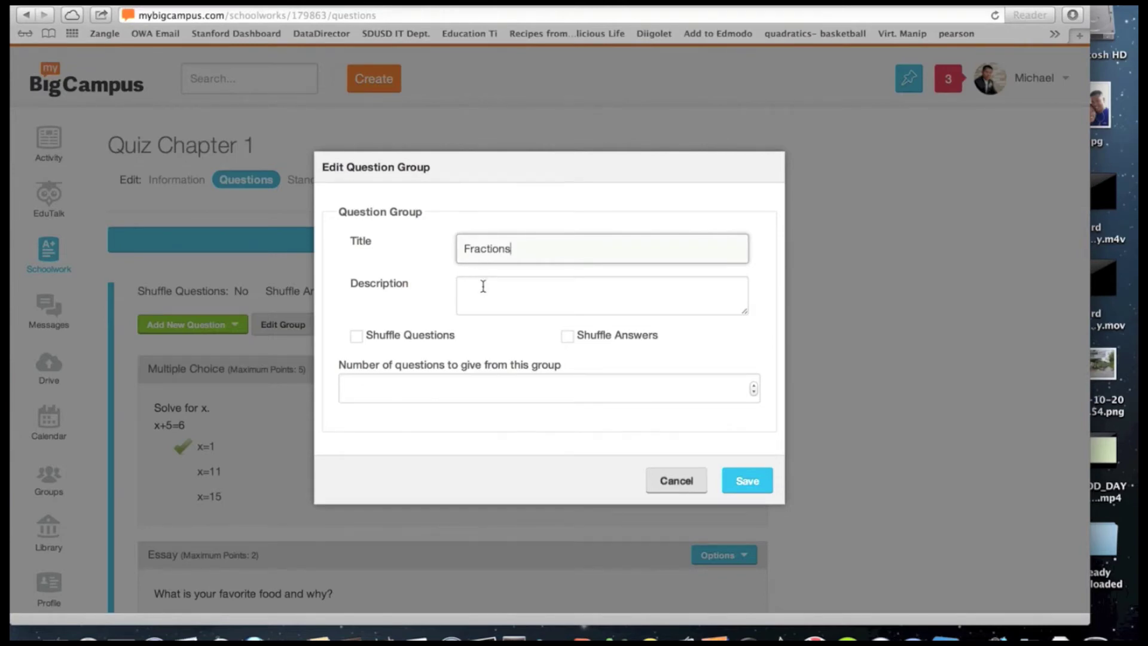
- Enable shuffling of questions and answers, set 2 questions to give from the Fractions group, and save it
scroll(450, 302, down, 3)
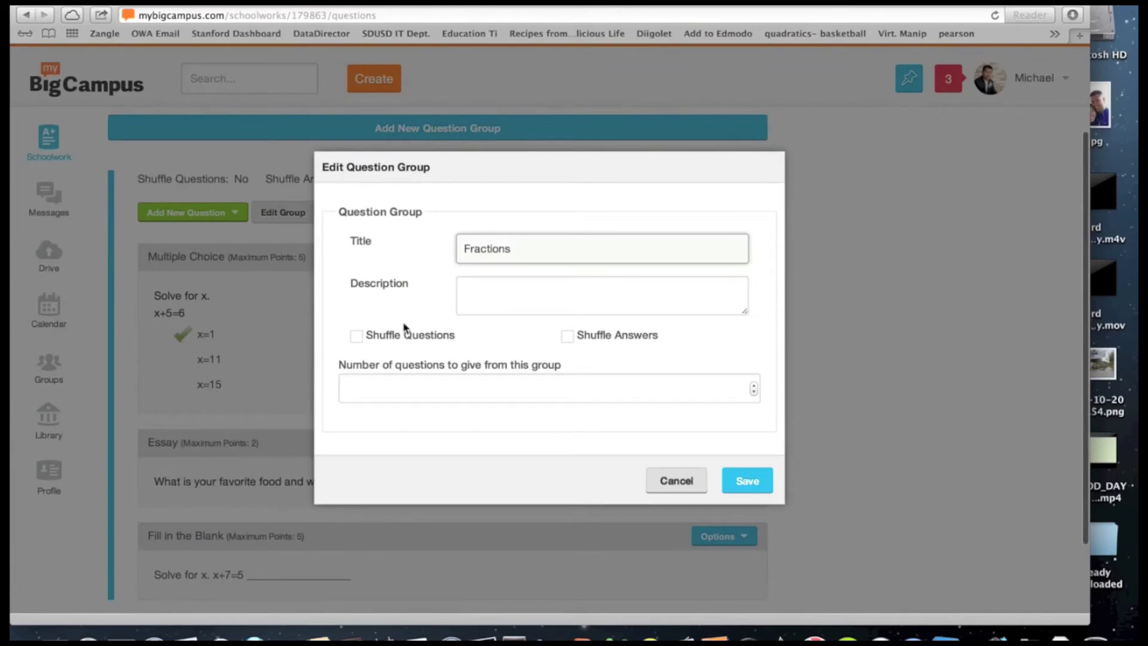
click(357, 337)
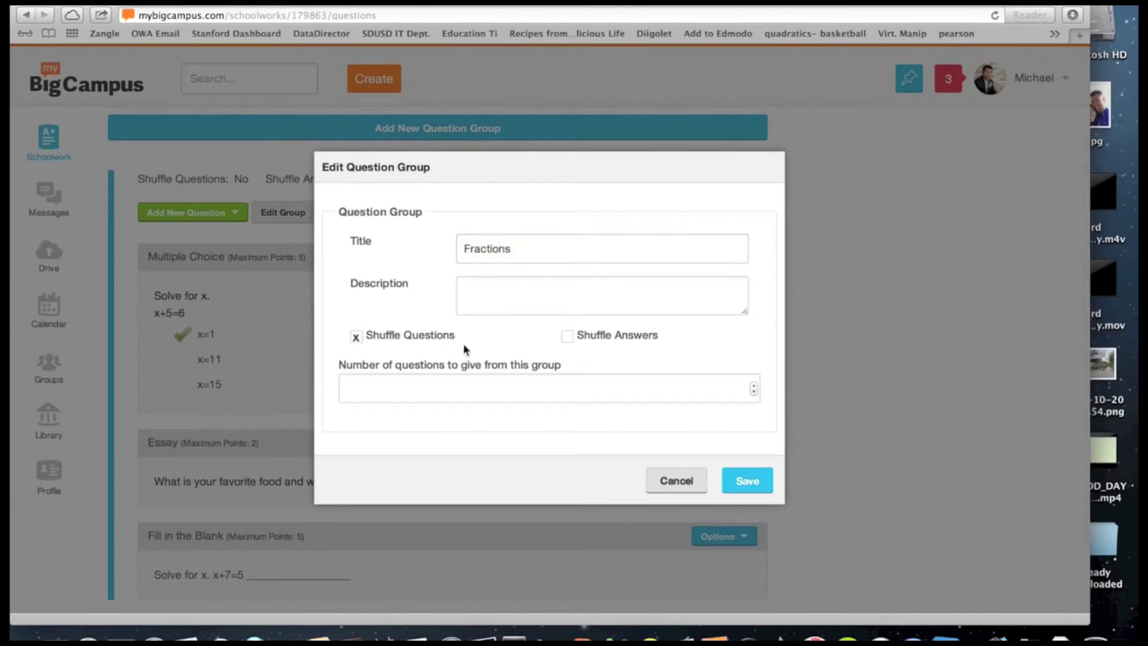
click(566, 339)
click(752, 385)
click(753, 386)
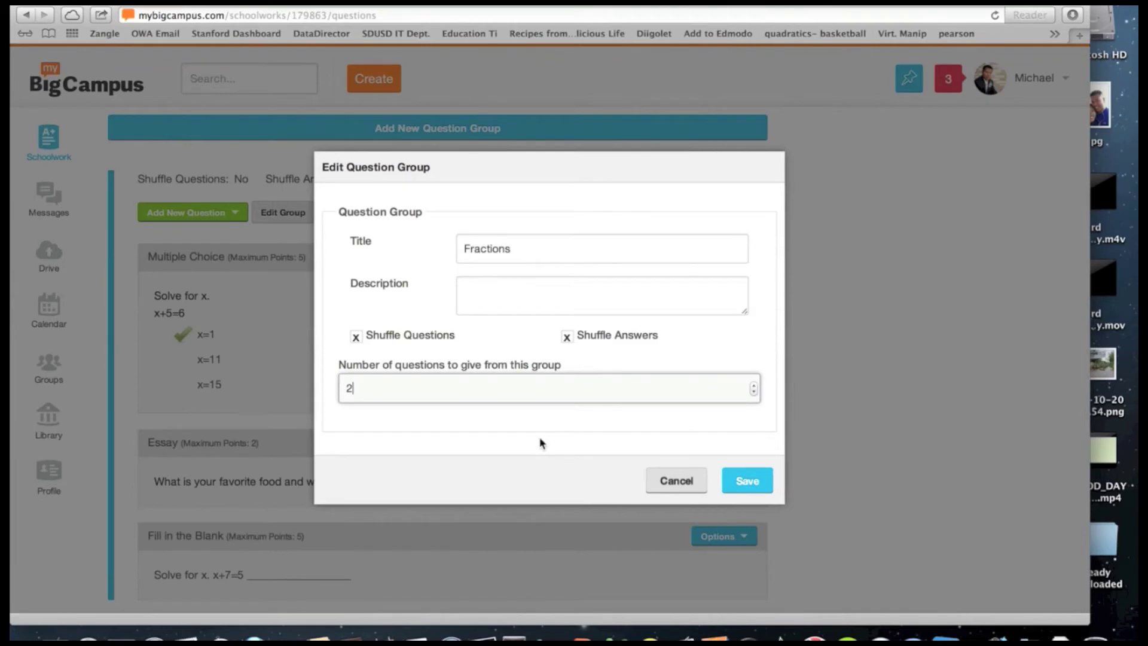
click(739, 487)
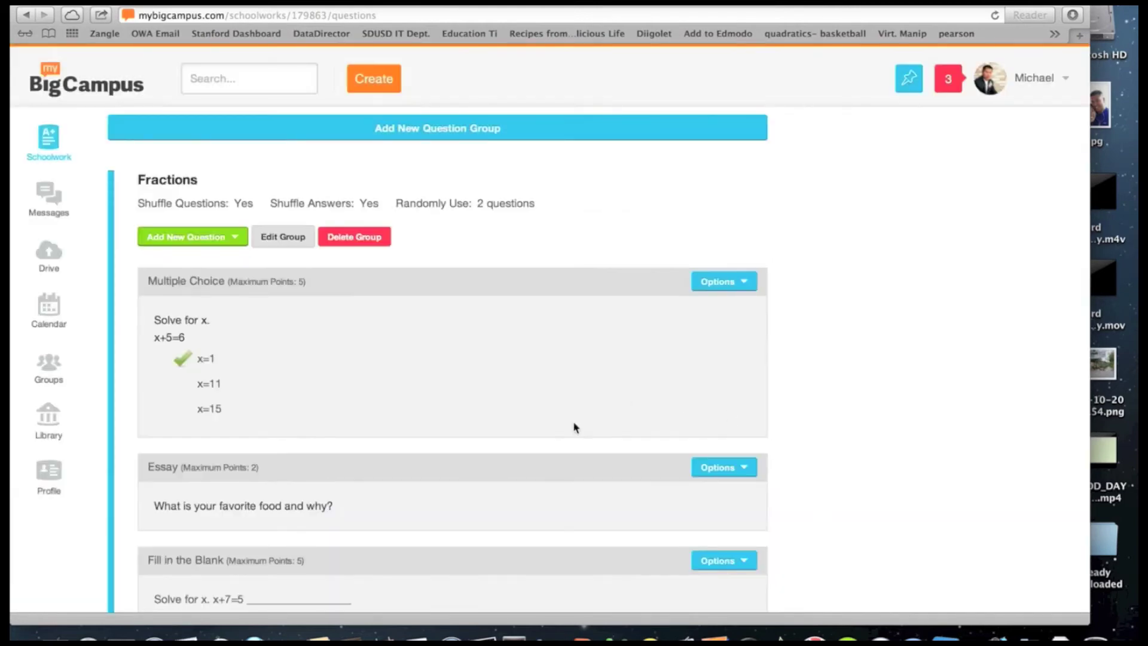
- Start a second question group in the quiz and title it Slope
scroll(410, 272, down, 5)
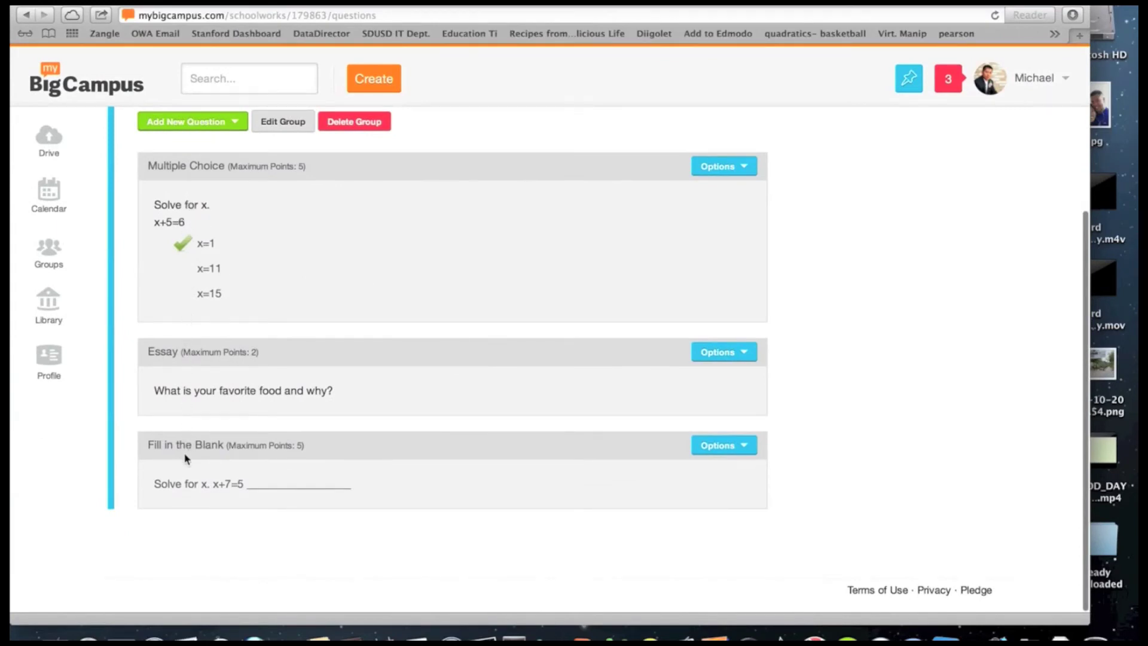
scroll(187, 458, up, 5)
scroll(186, 456, down, 3)
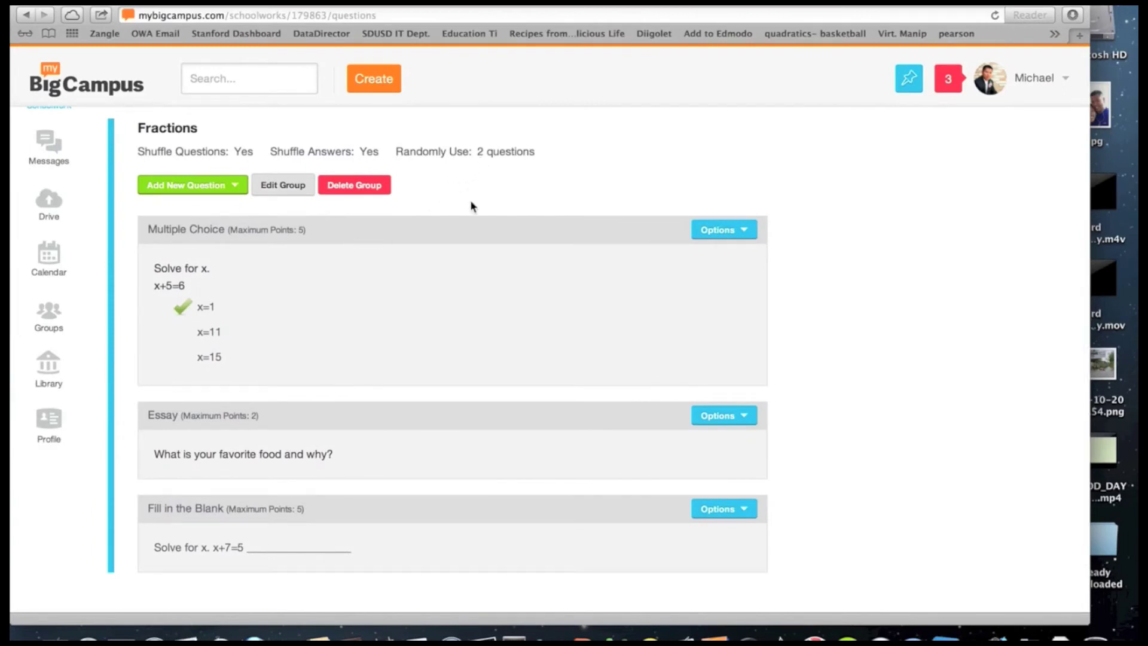
scroll(472, 222, down, 1)
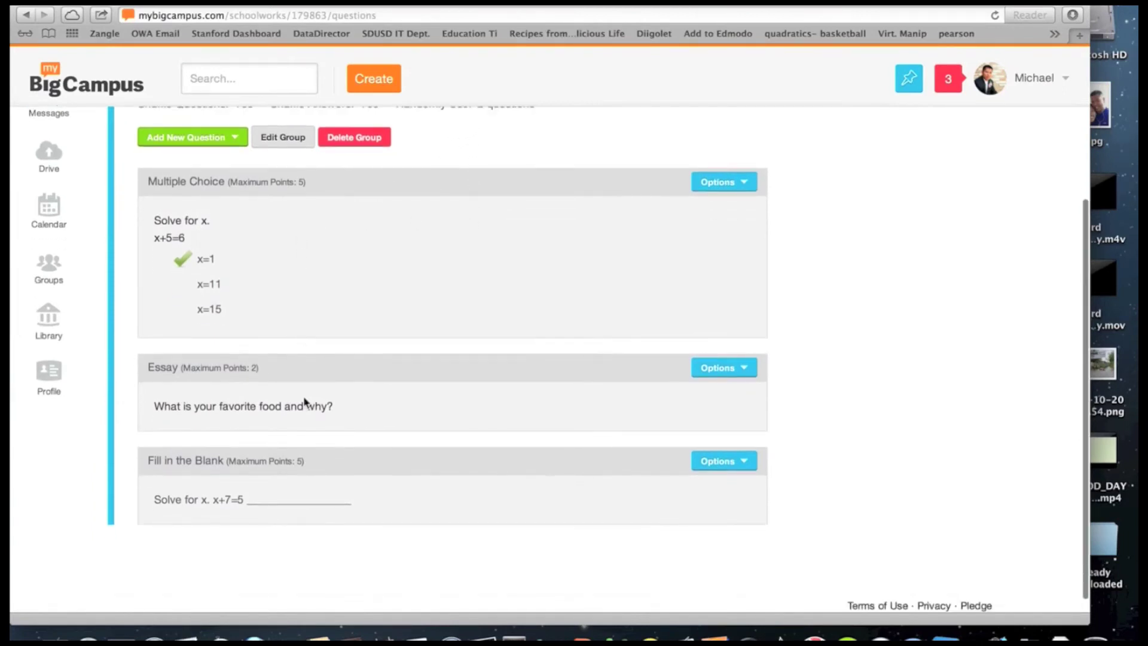
scroll(283, 342, up, 2)
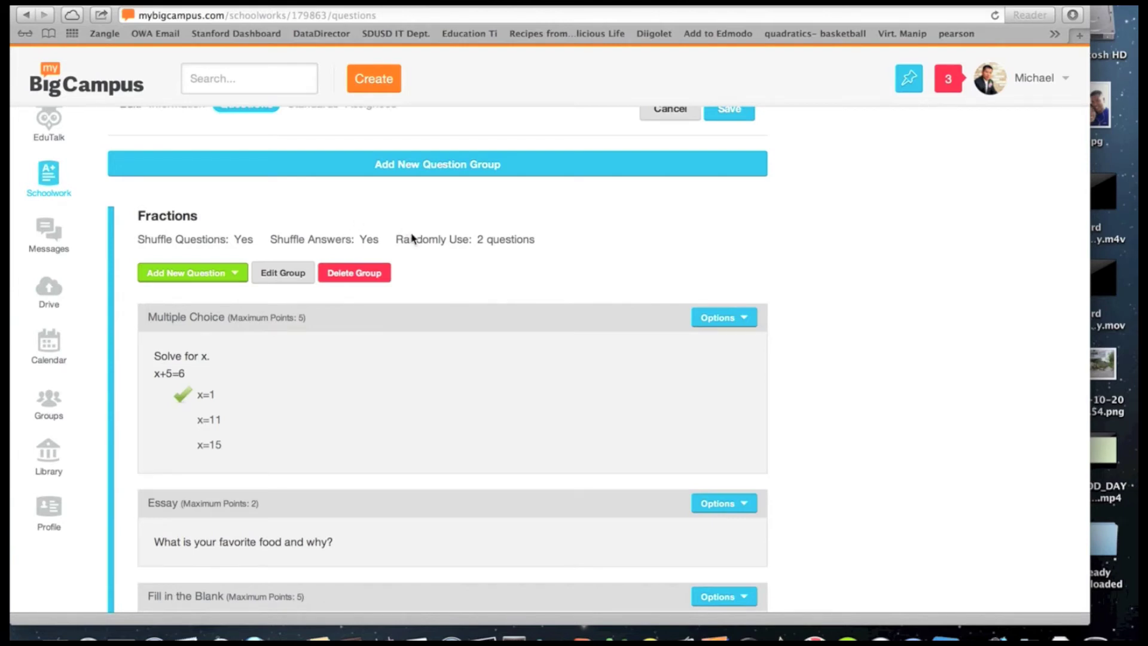
scroll(405, 232, up, 1)
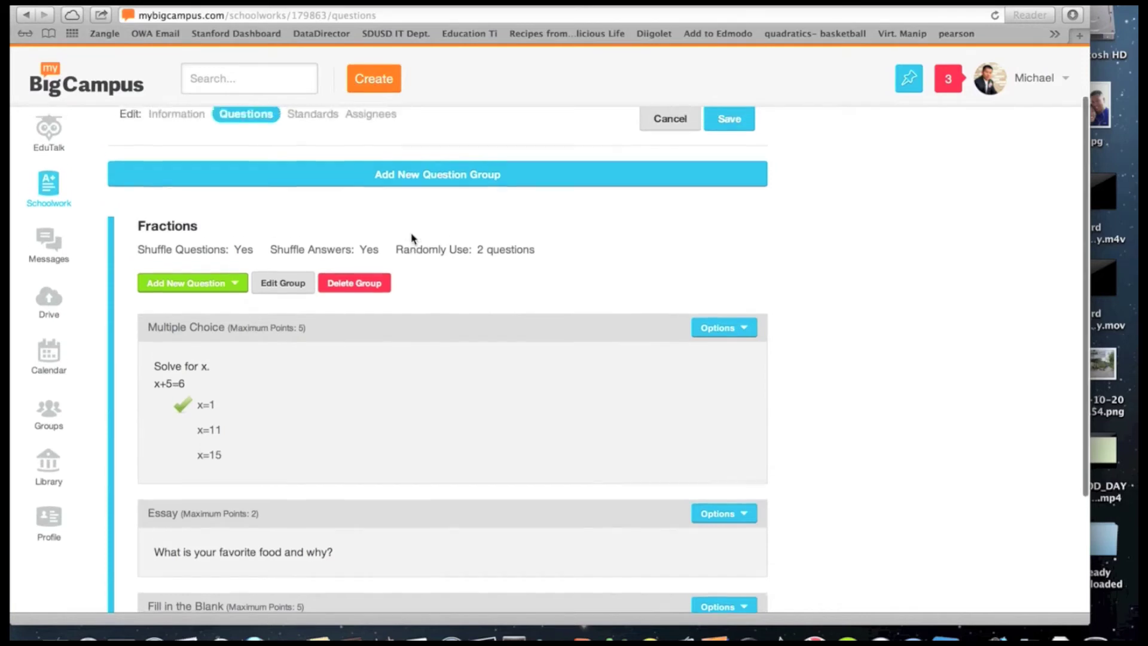
click(409, 190)
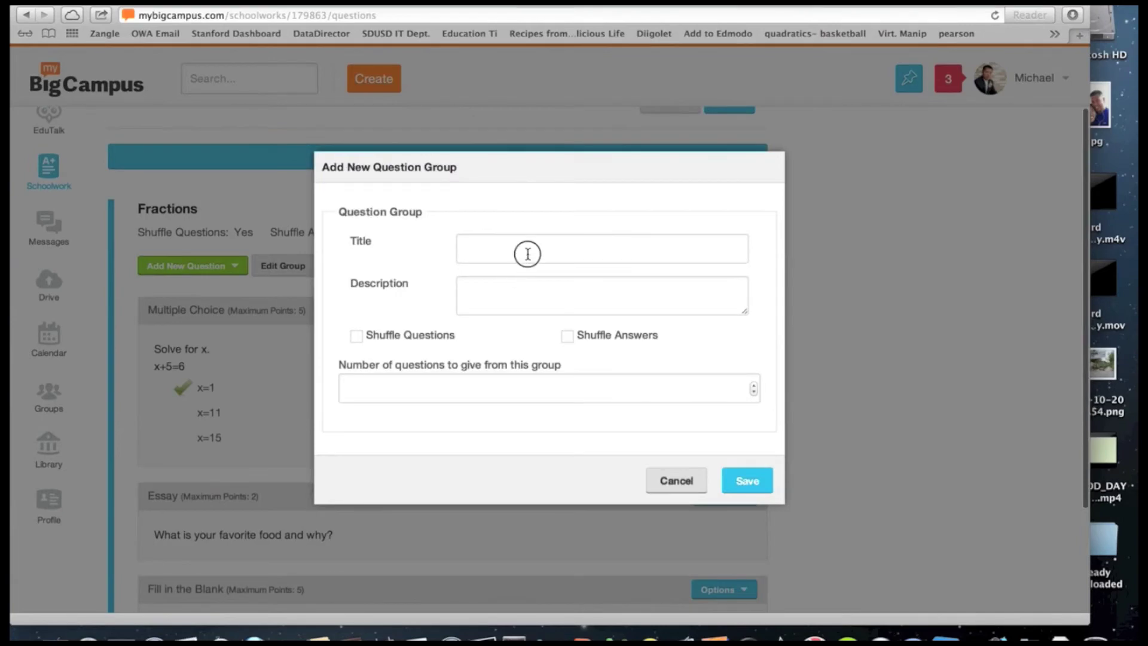
click(524, 251)
text(Slope)
- Enter the description "This question group is on slope" for the Slope group
click(463, 289)
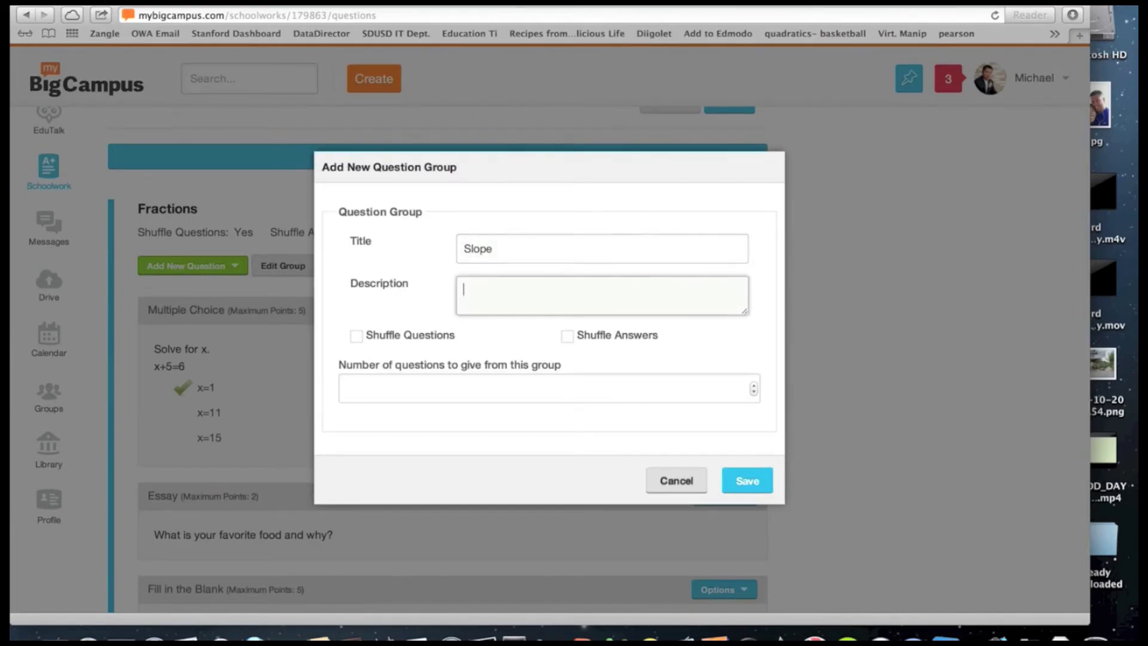
text(This question group is about sl)
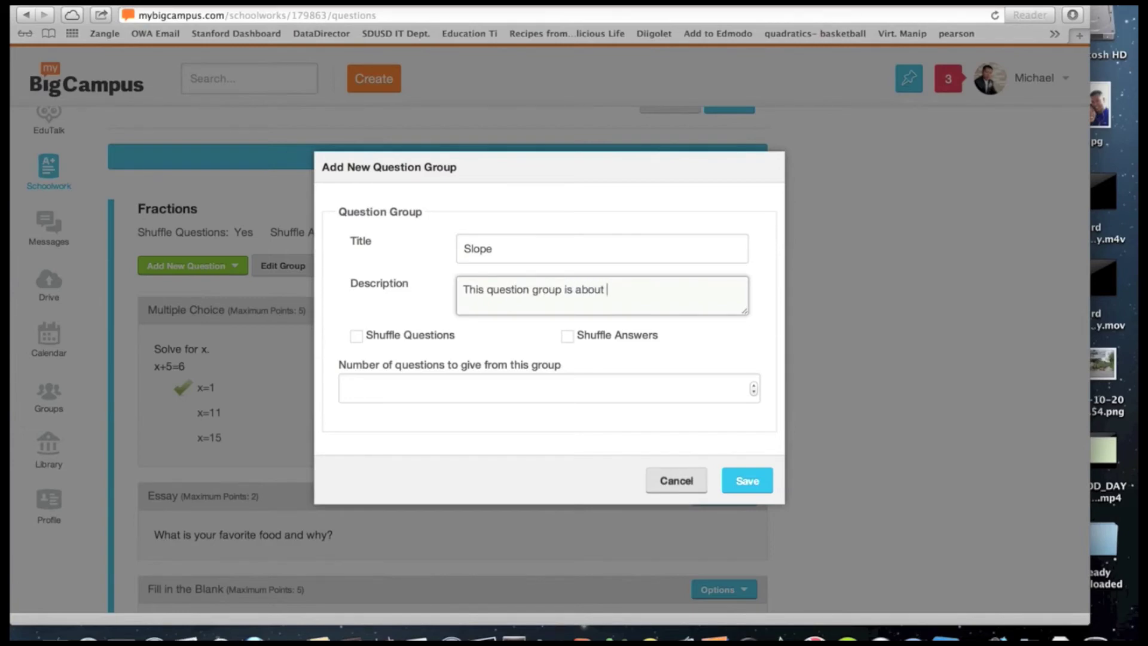
key(BackSpace)
key(BackSpace)
key(BackSpace)
key(BackSpace)
key(BackSpace)
key(BackSpace)
key(BackSpace)
key(BackSpace)
text(on slope)
- Enable shuffling of questions and answers, set 2 questions to give from the Slope group, and save it
click(356, 336)
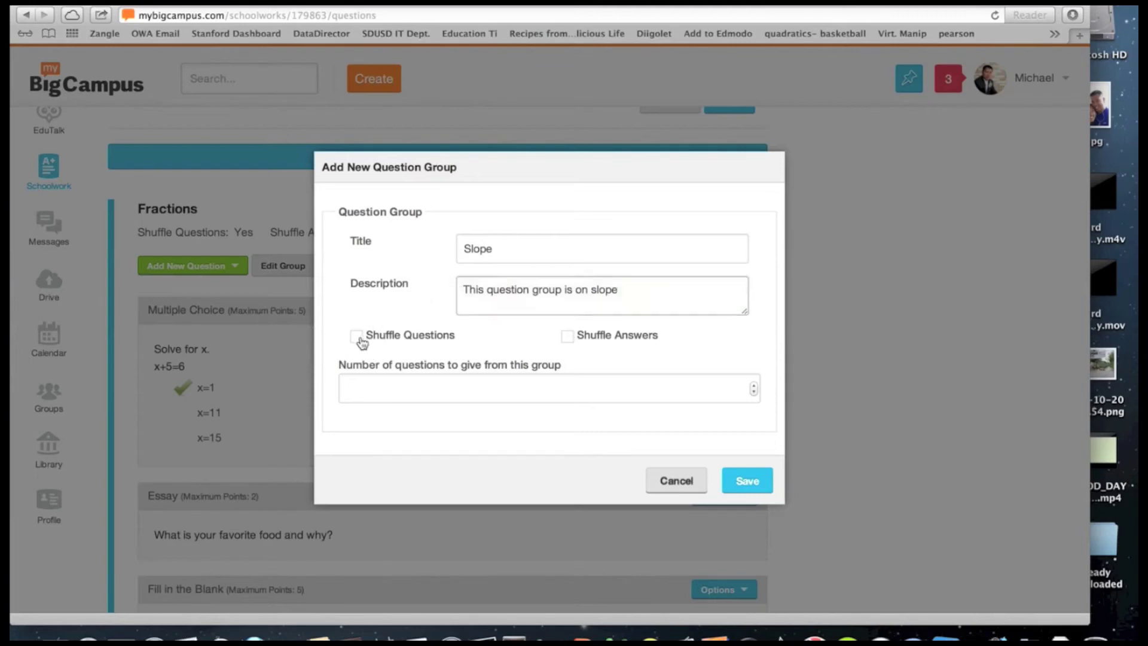
click(567, 338)
click(753, 388)
text(2)
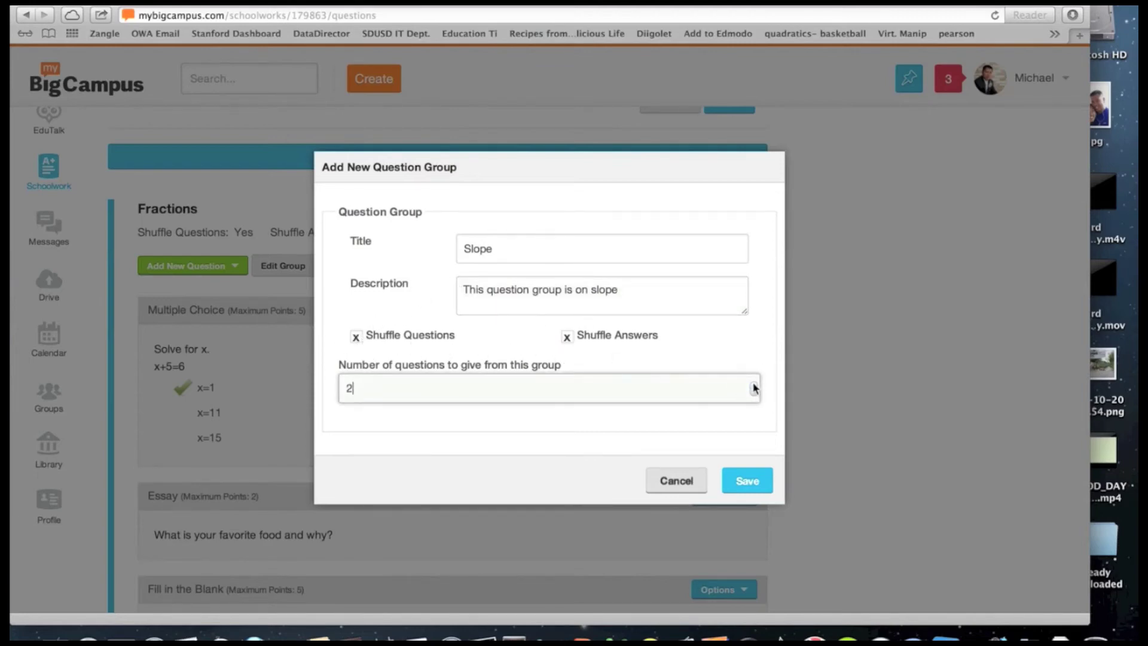
click(744, 478)
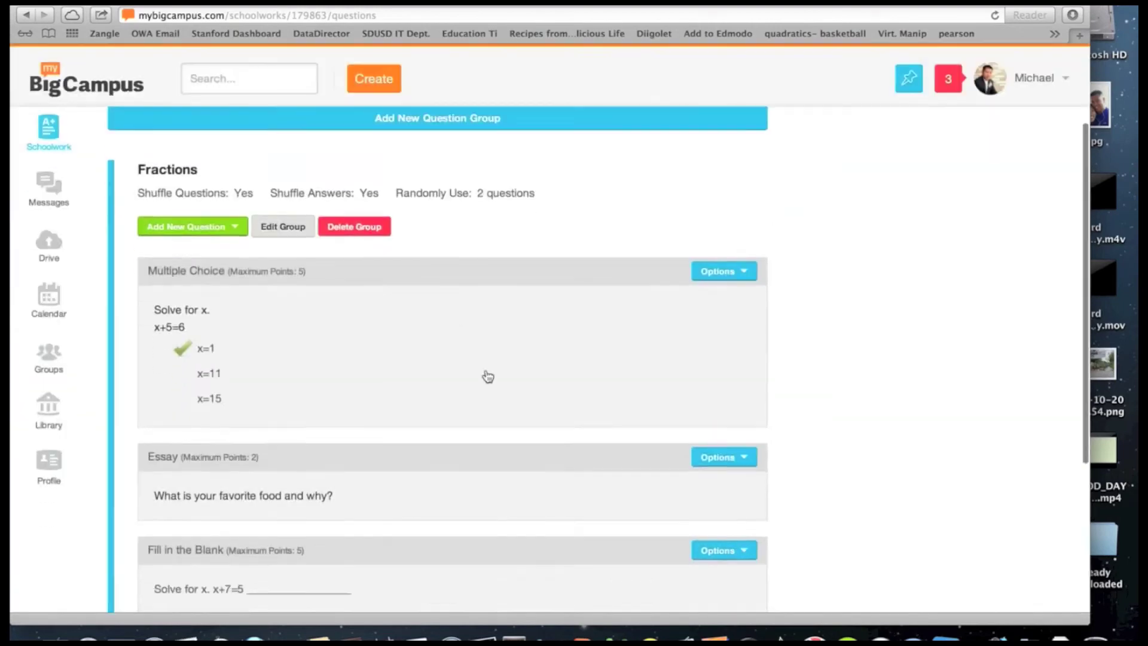
- Save the Chapter 1 quiz with its Fractions and Slope question groups
scroll(502, 401, down, 5)
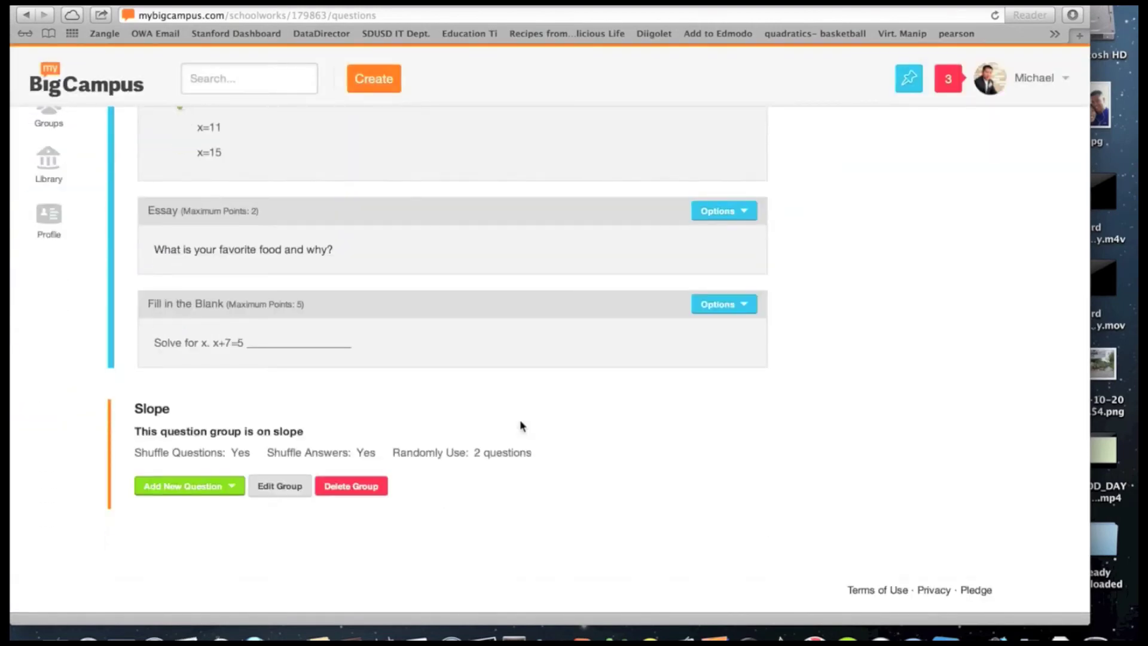
scroll(520, 422, up, 3)
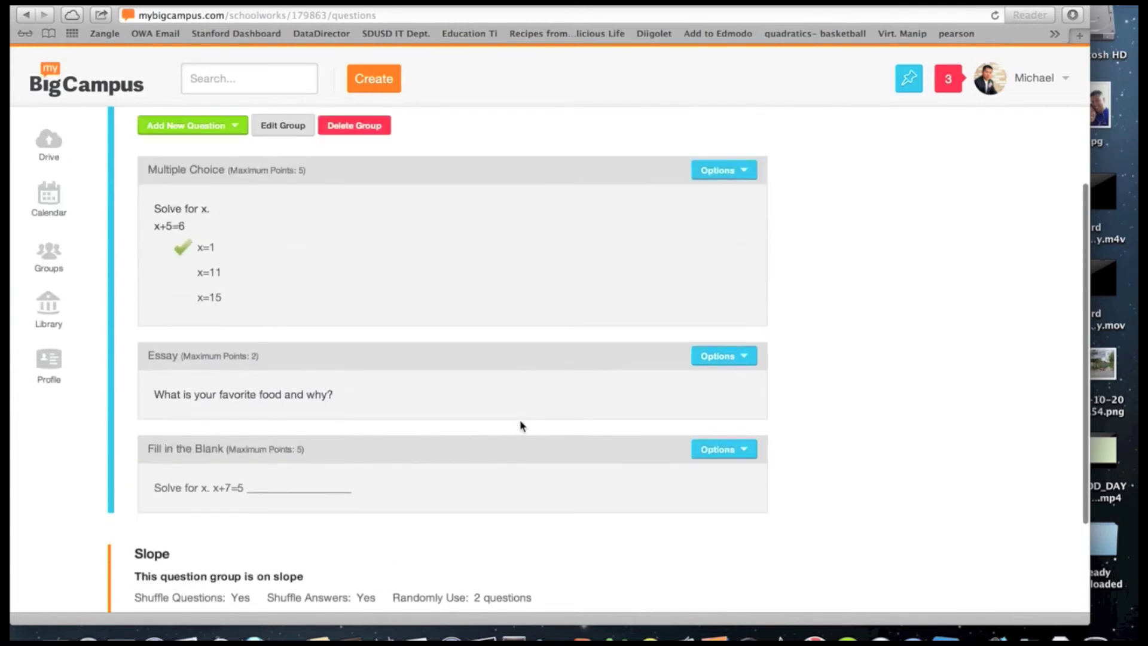
scroll(403, 241, up, 5)
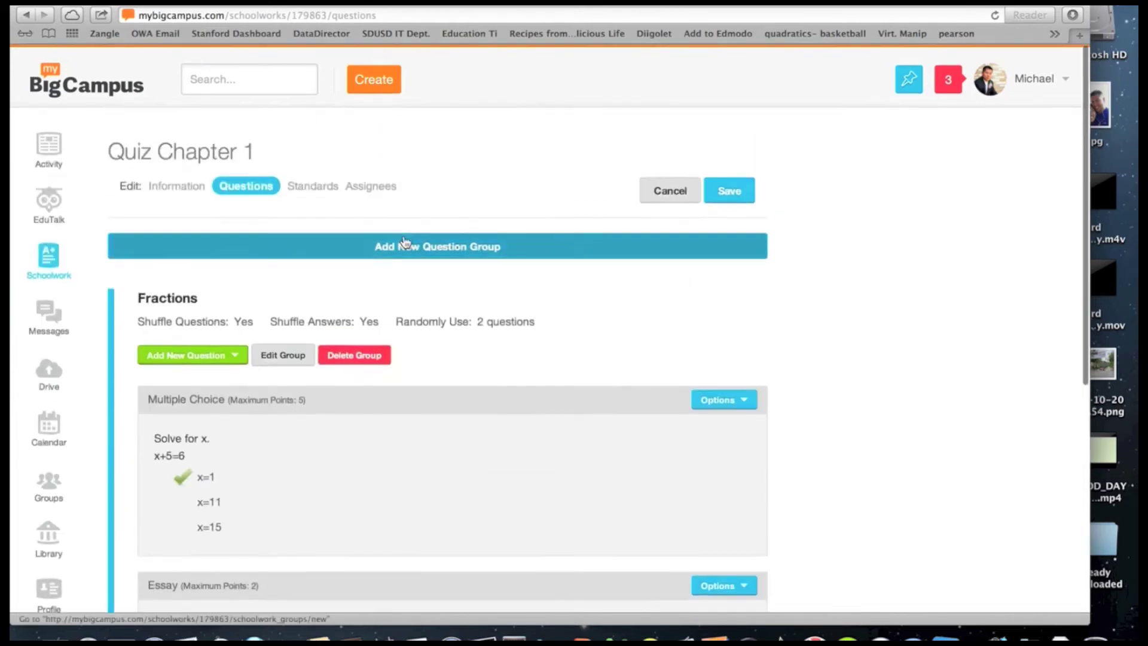
click(726, 190)
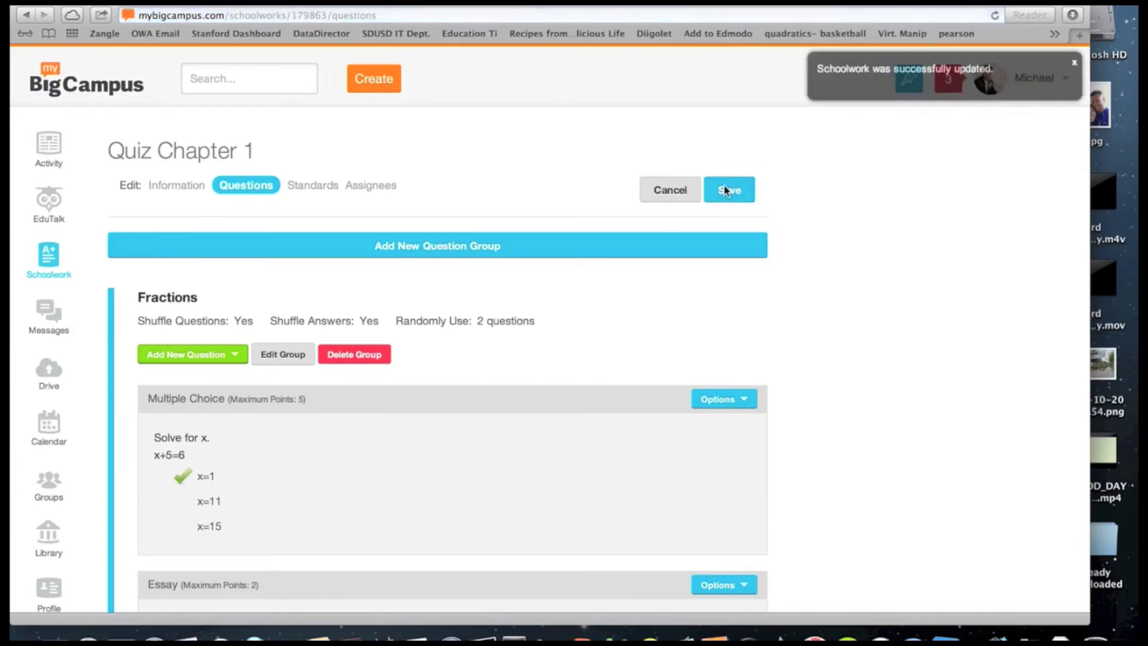
- Go to the quiz's standards and choose California as the region
click(313, 189)
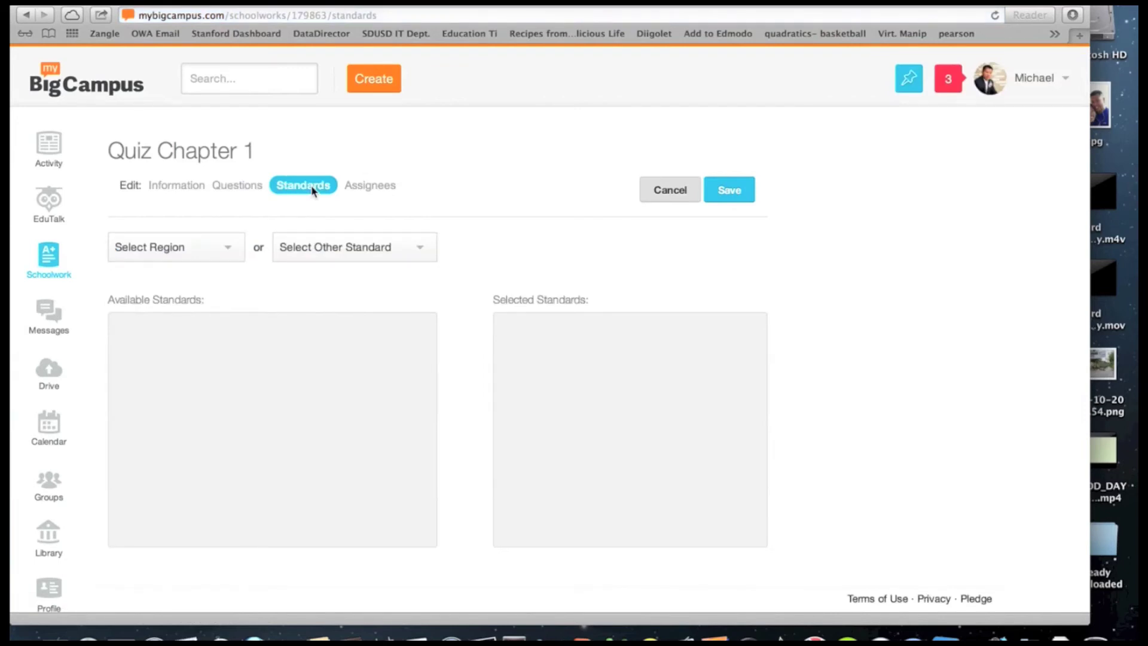
click(214, 250)
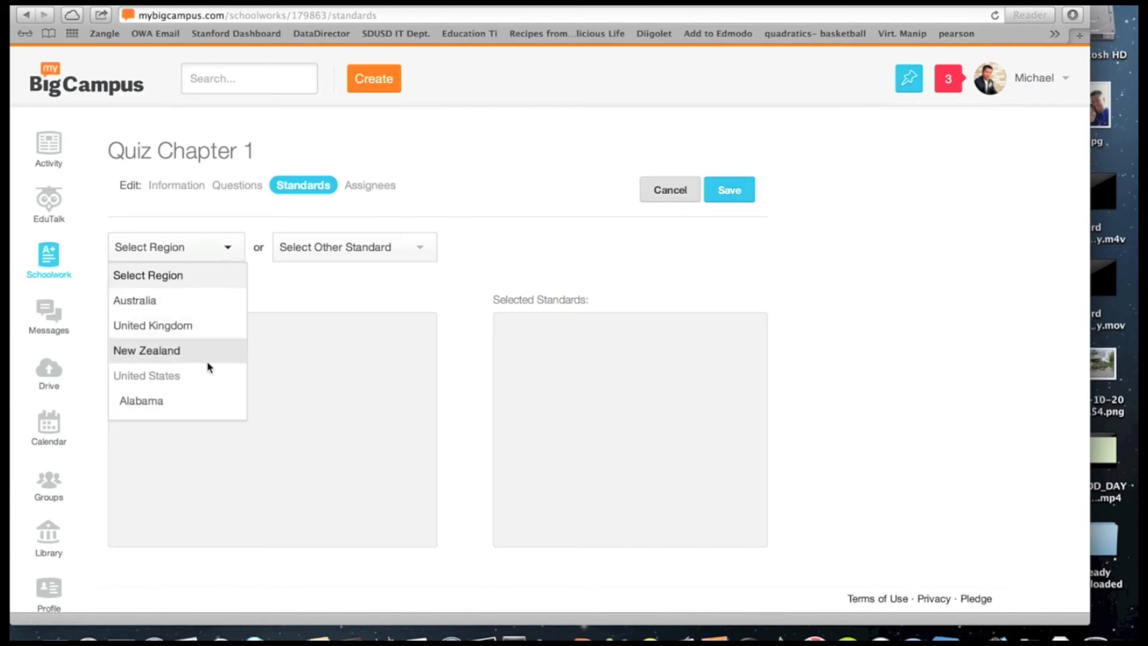
scroll(181, 377, down, 3)
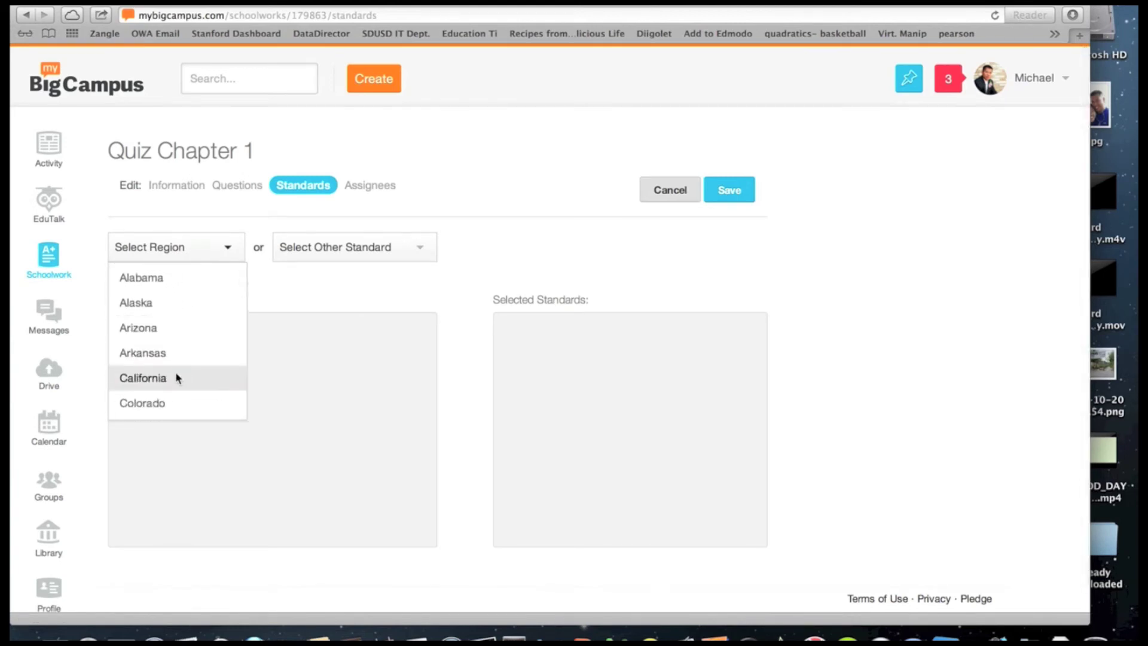
click(159, 377)
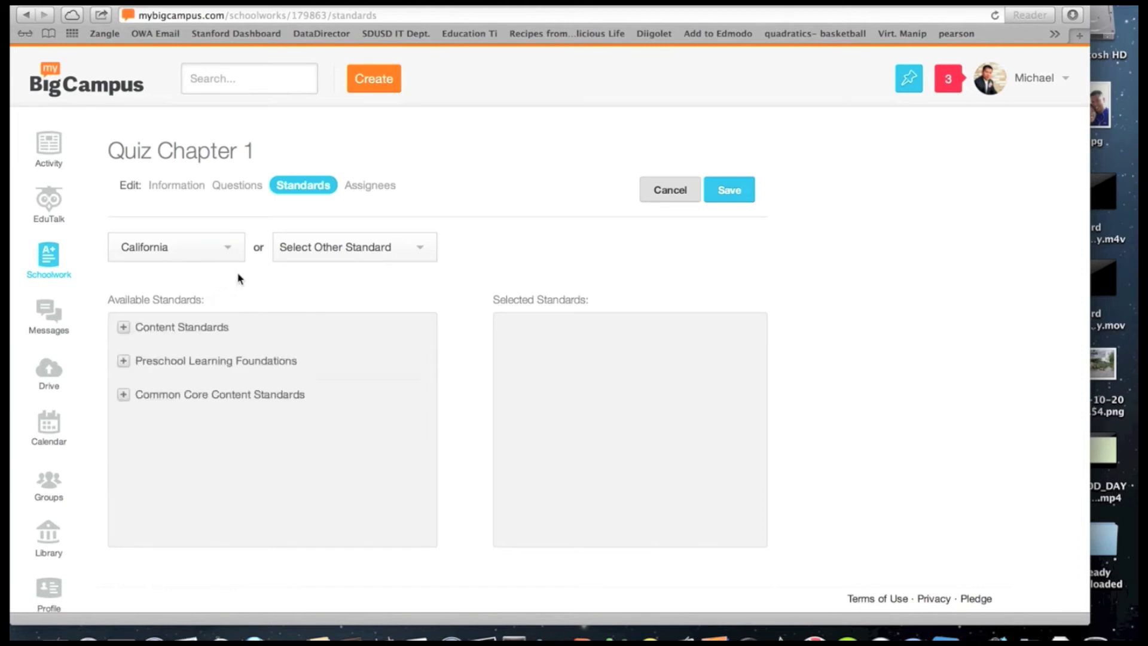
- Add 8.NS: The Number System from the Grade 8 Mathematics Common Core Content Standards to the quiz's selected standards
click(124, 395)
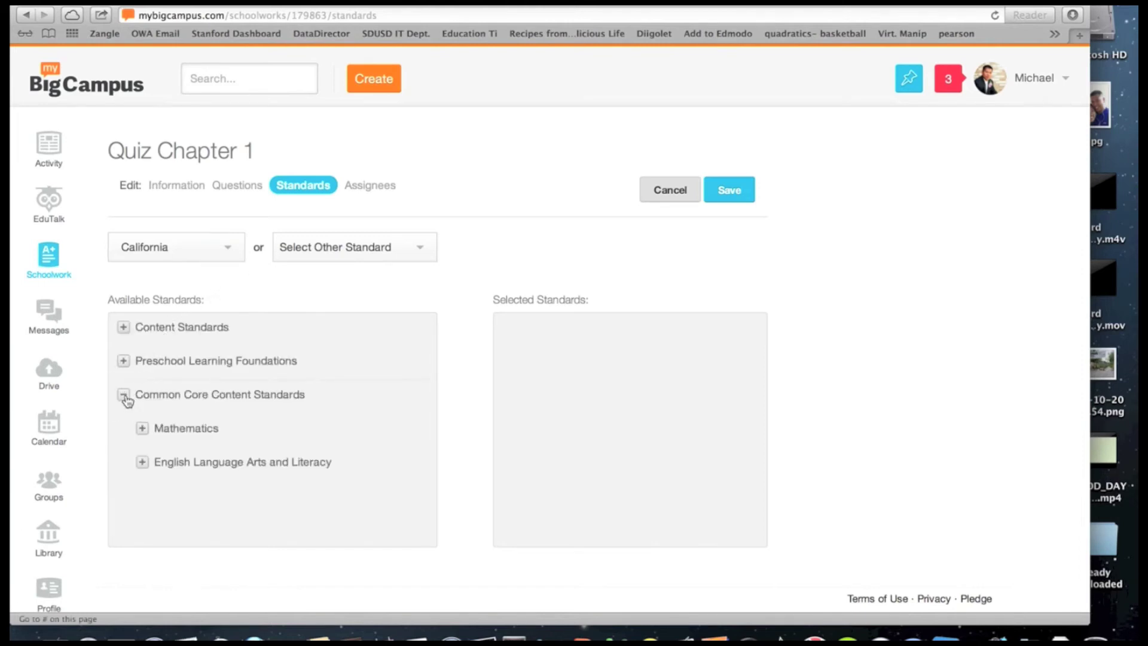
scroll(128, 401, down, 1)
click(141, 405)
scroll(227, 403, down, 3)
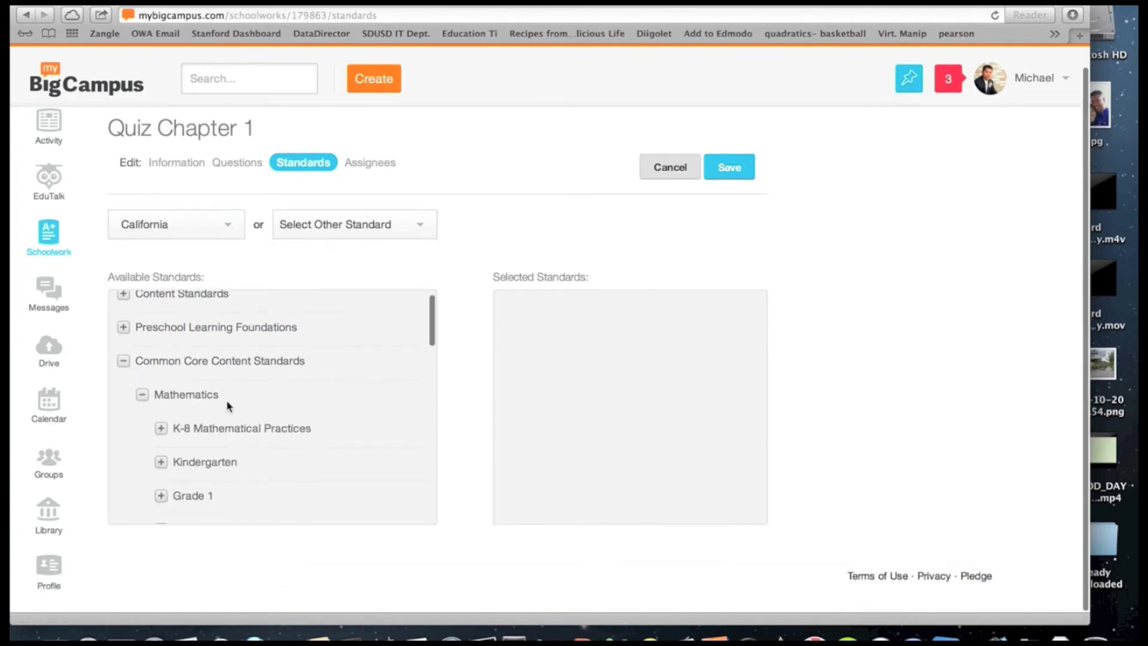
scroll(226, 405, down, 5)
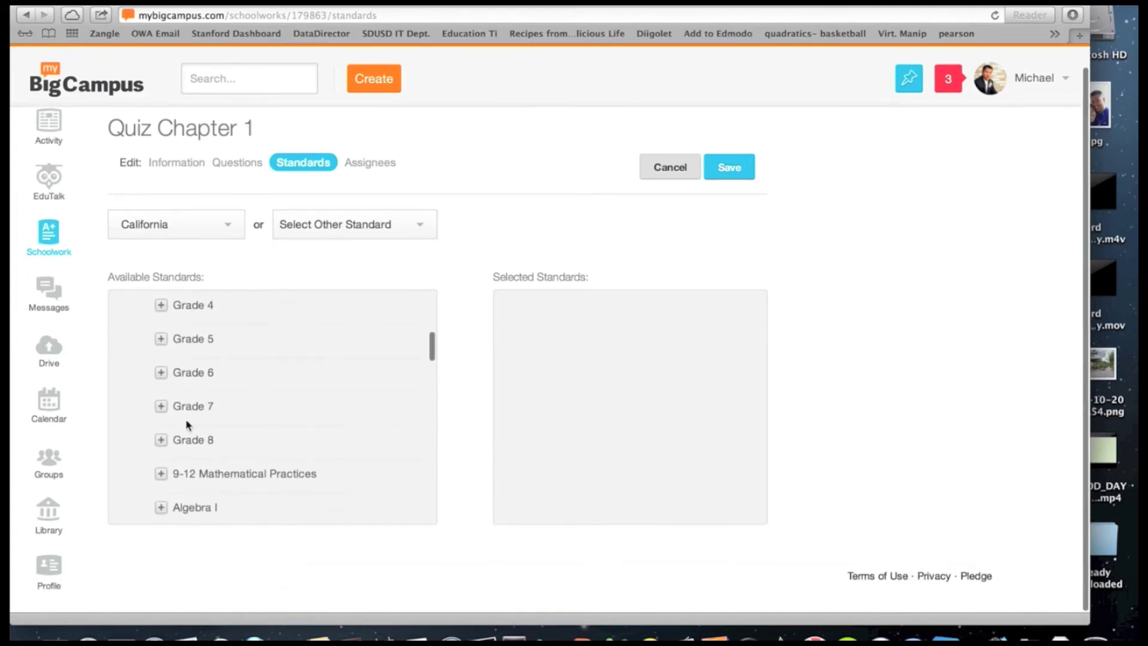
click(159, 441)
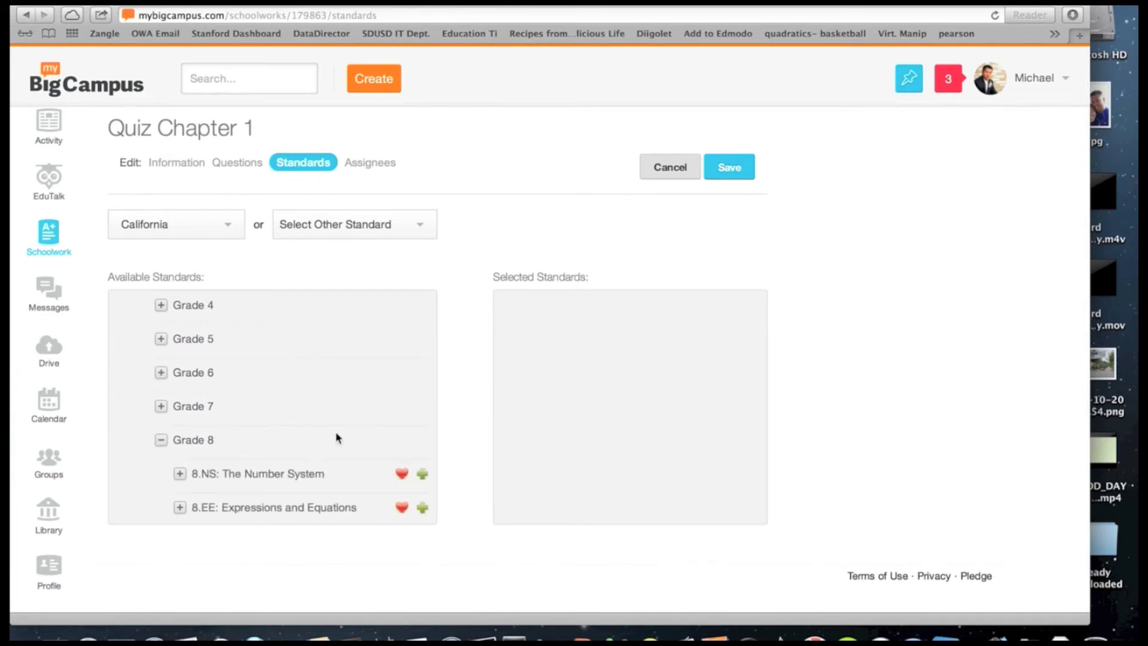
scroll(336, 436, down, 3)
scroll(336, 435, up, 1)
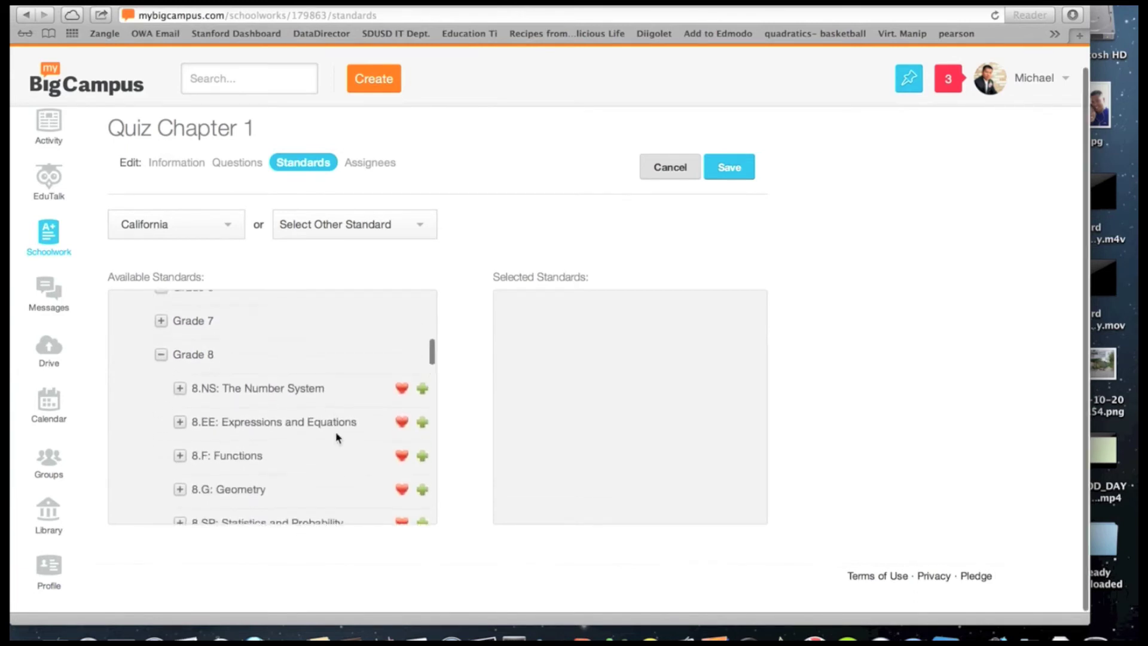
click(422, 390)
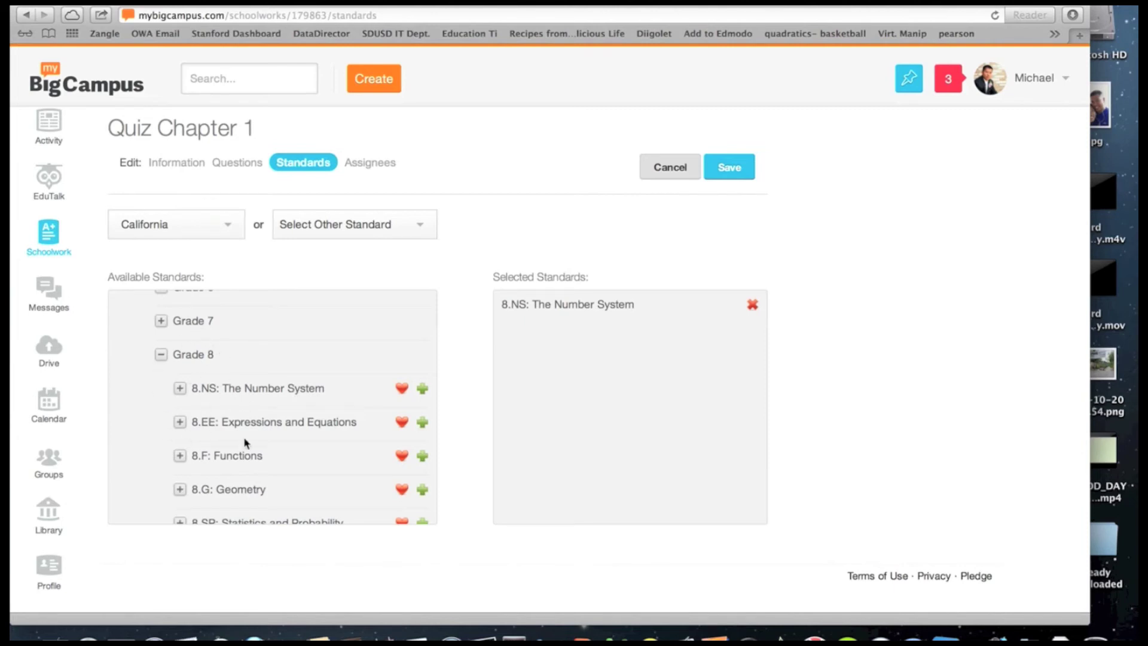
- Show the favorite standards as the available list, and save the quiz with its selected standard
click(339, 231)
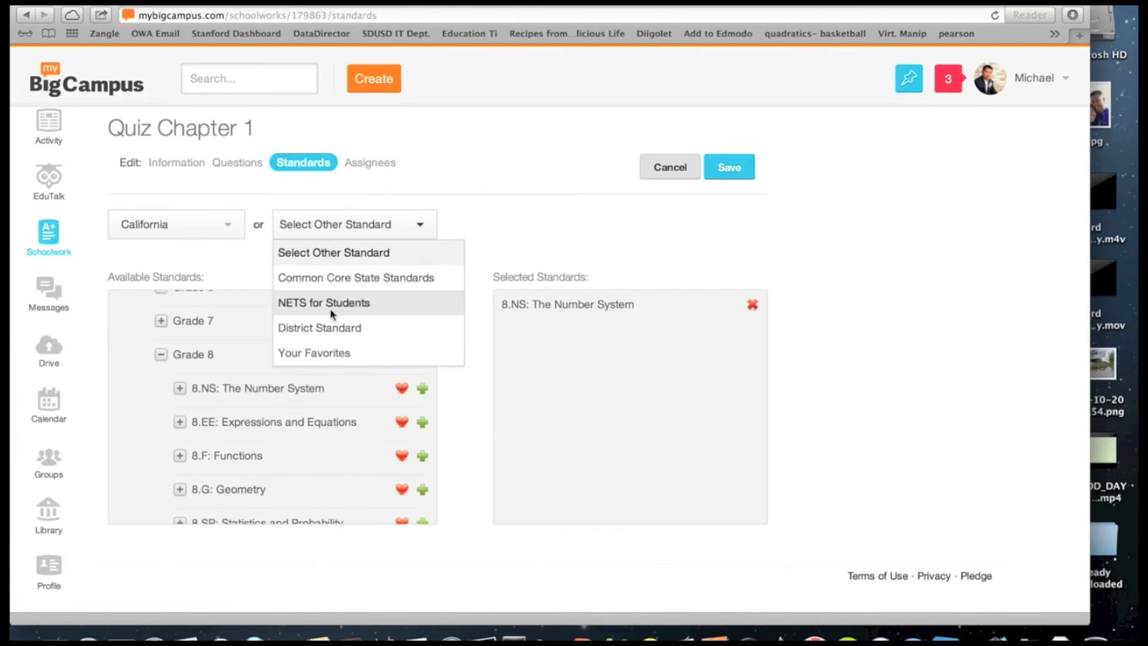
click(315, 354)
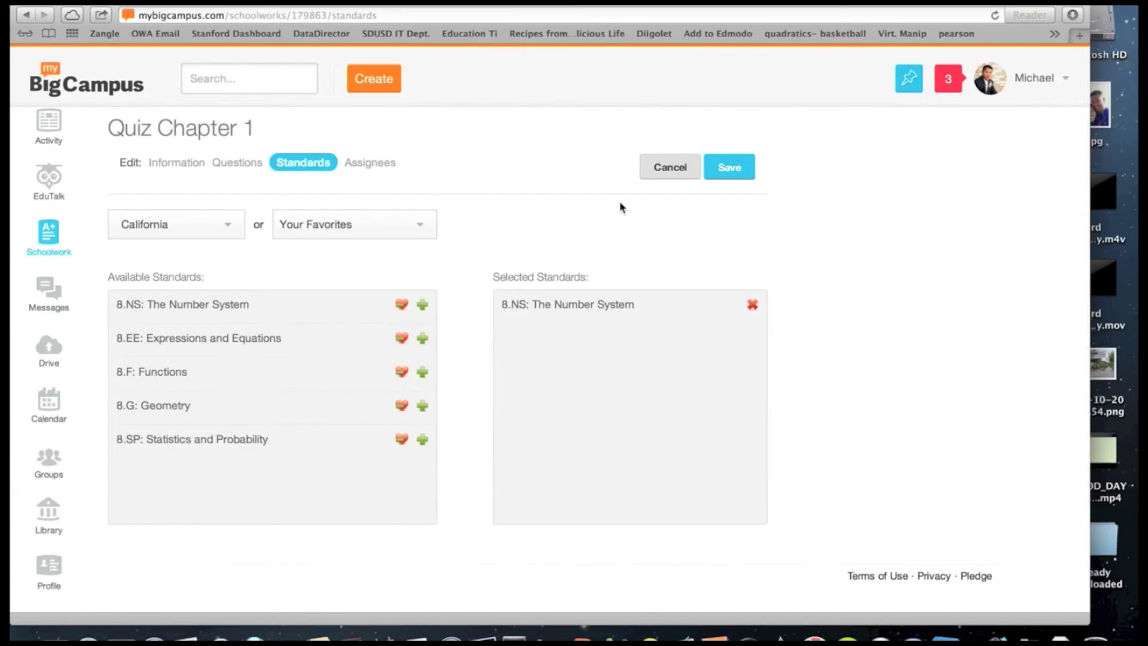
click(719, 173)
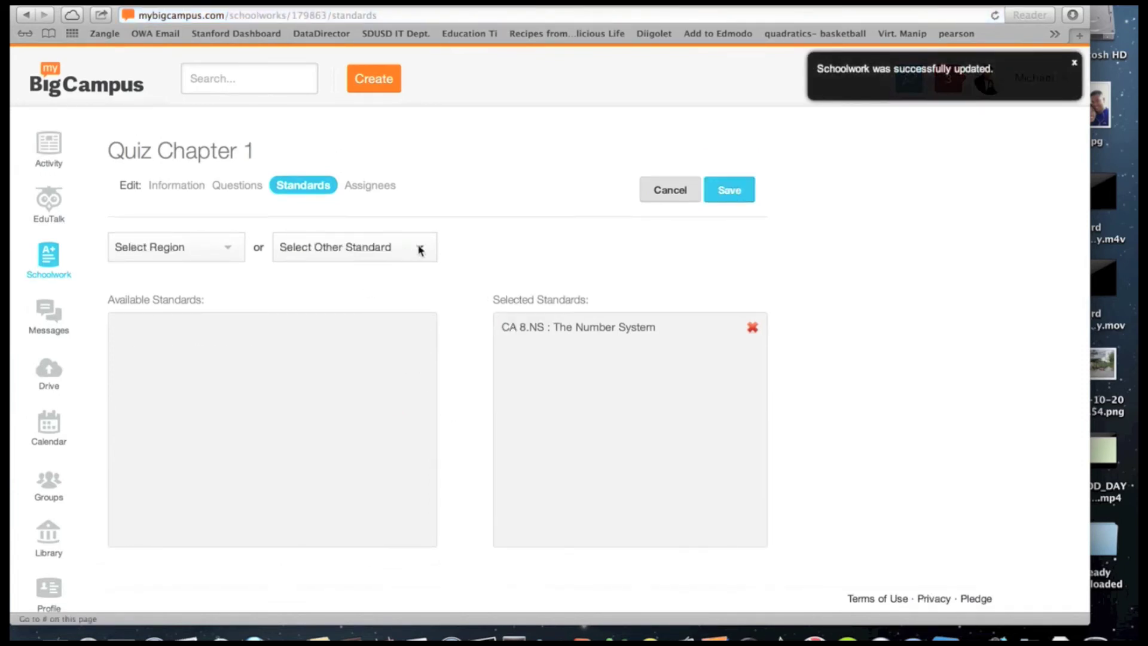
- Start a new assignment for the quiz and add the Adv Alg P1 group as an assignee
click(379, 191)
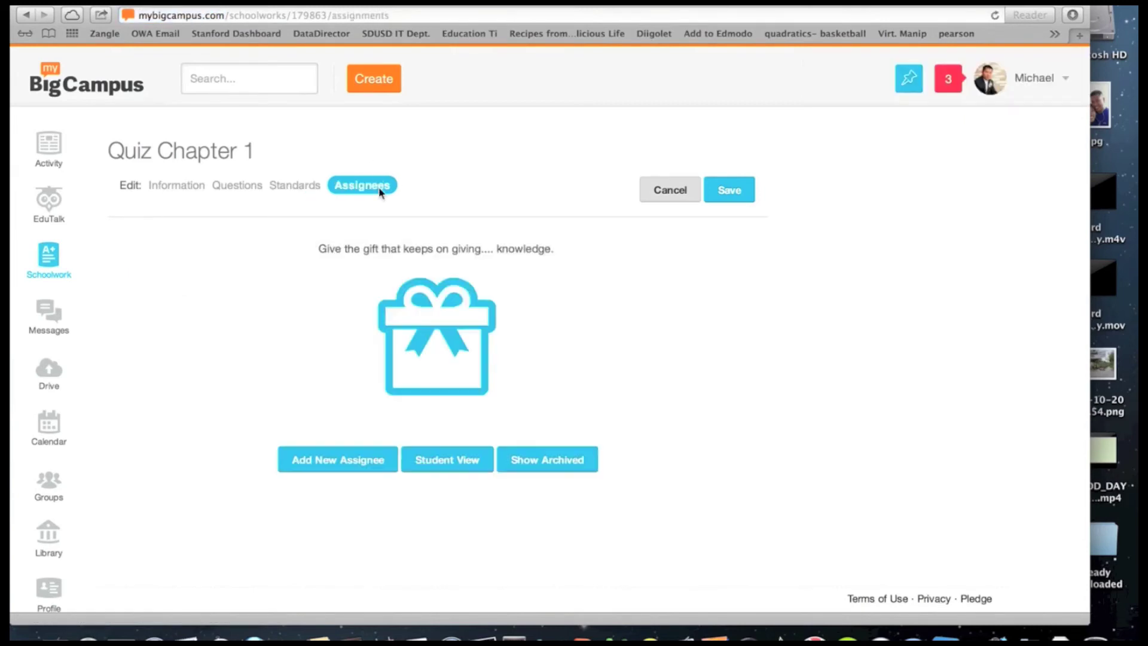
click(315, 472)
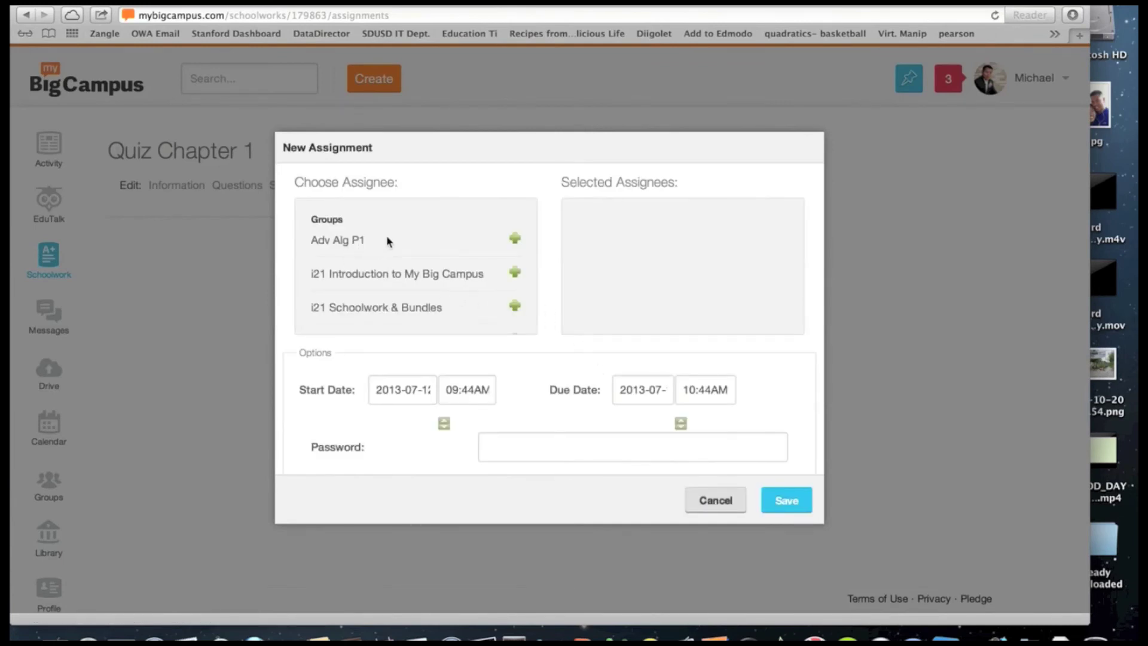
scroll(365, 239, down, 3)
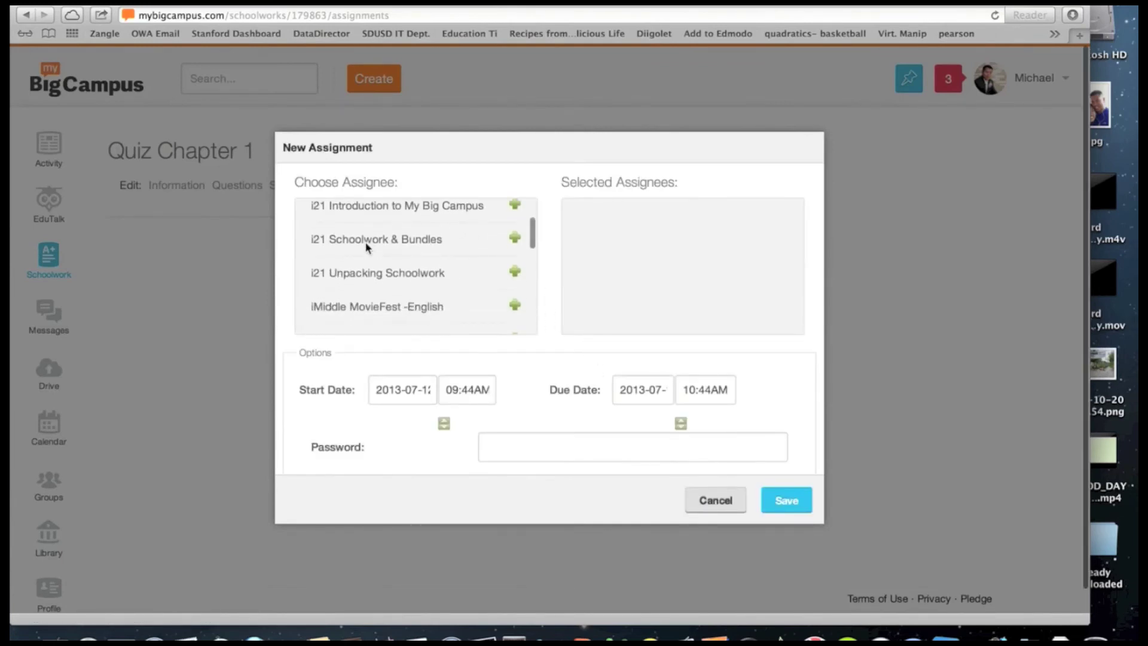
scroll(400, 213, down, 1)
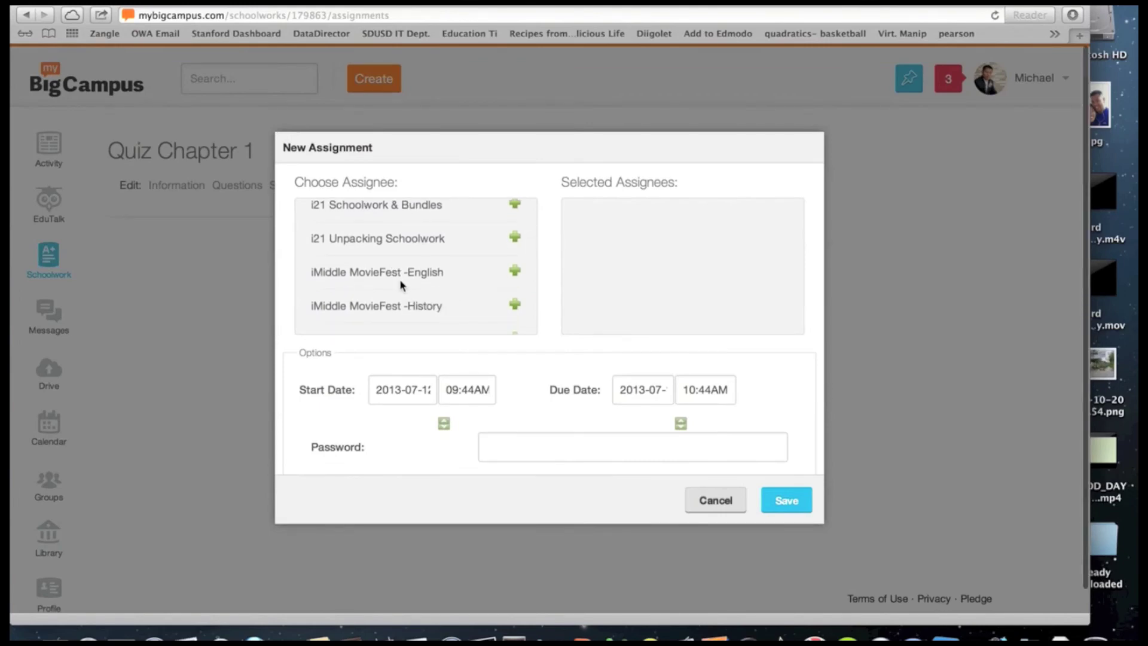
scroll(399, 279, down, 1)
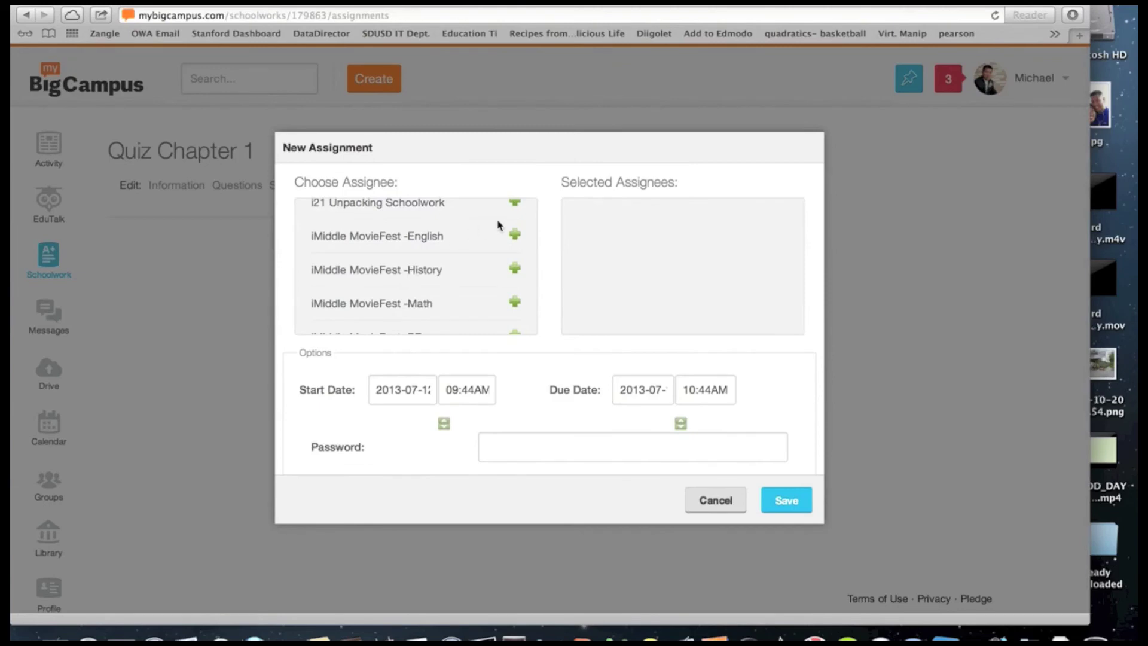
scroll(512, 239, up, 5)
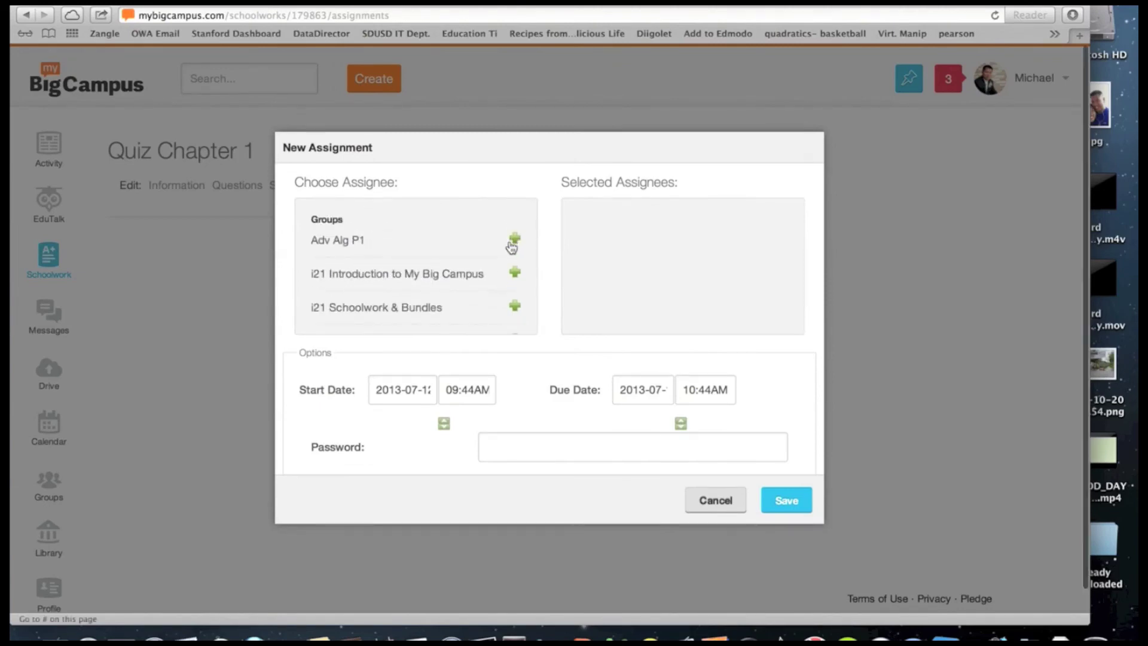
click(514, 240)
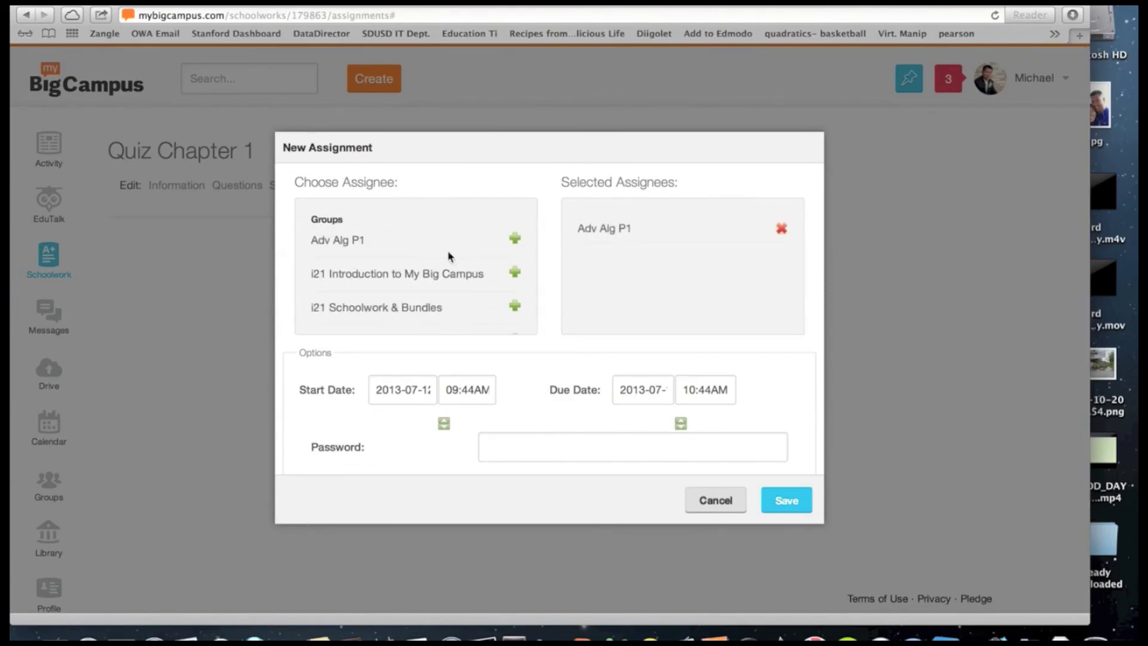
- List the individual users of the Adv Alg P1 group and add the first student shown as another assignee
scroll(448, 255, down, 5)
scroll(447, 256, down, 10)
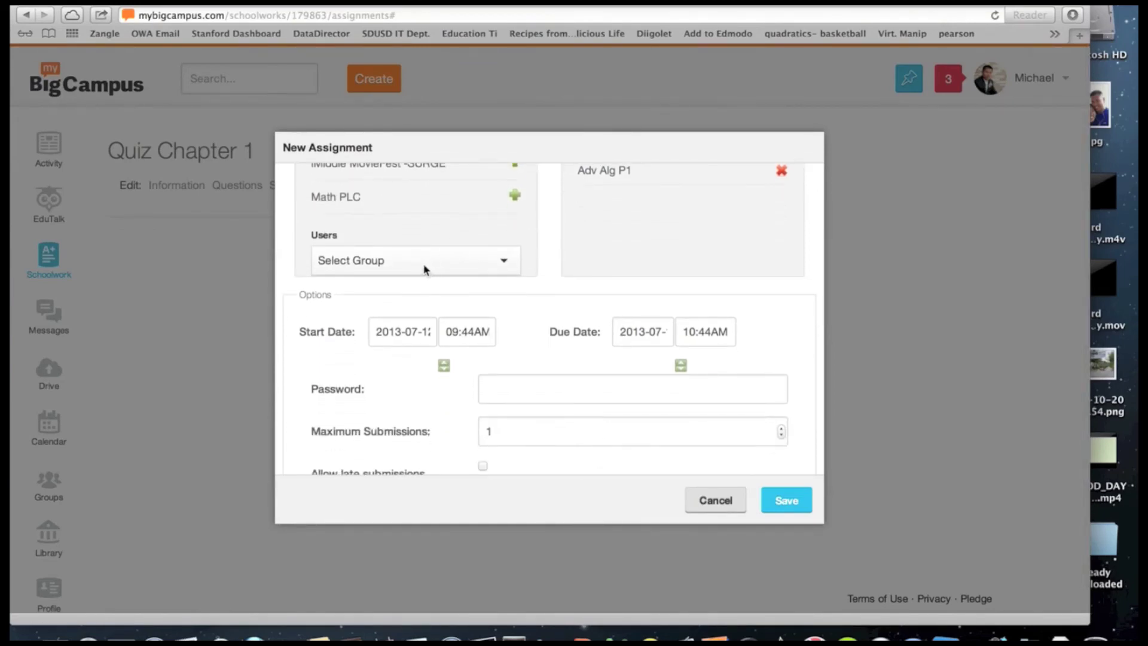
click(504, 260)
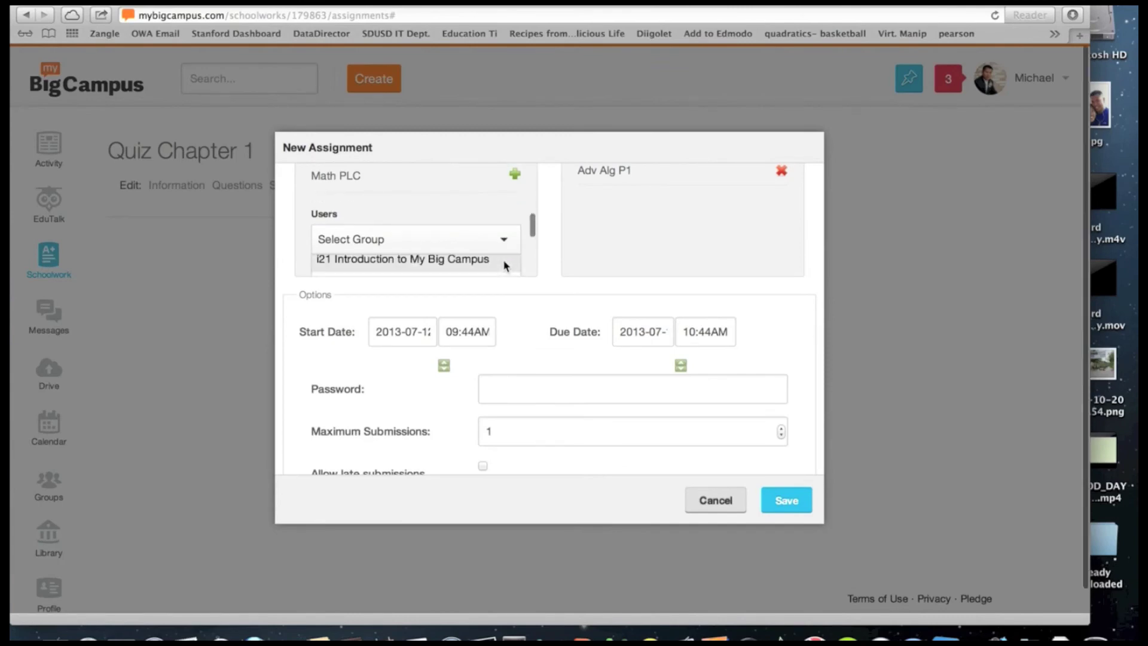
scroll(505, 262, down, 3)
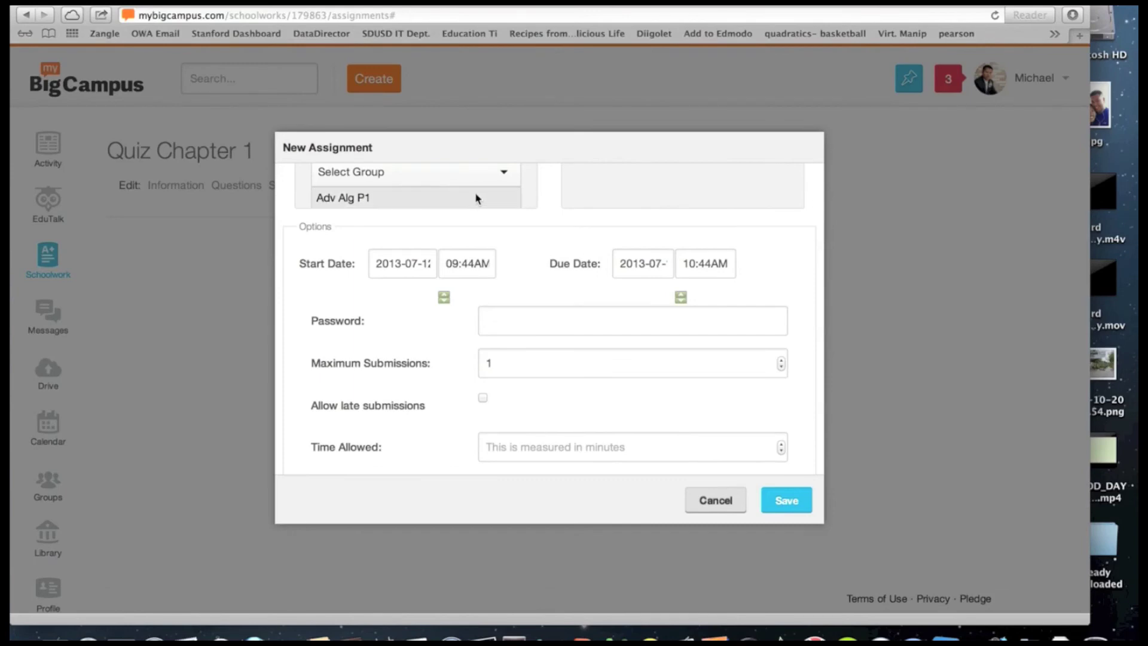
click(478, 199)
scroll(478, 199, down, 1)
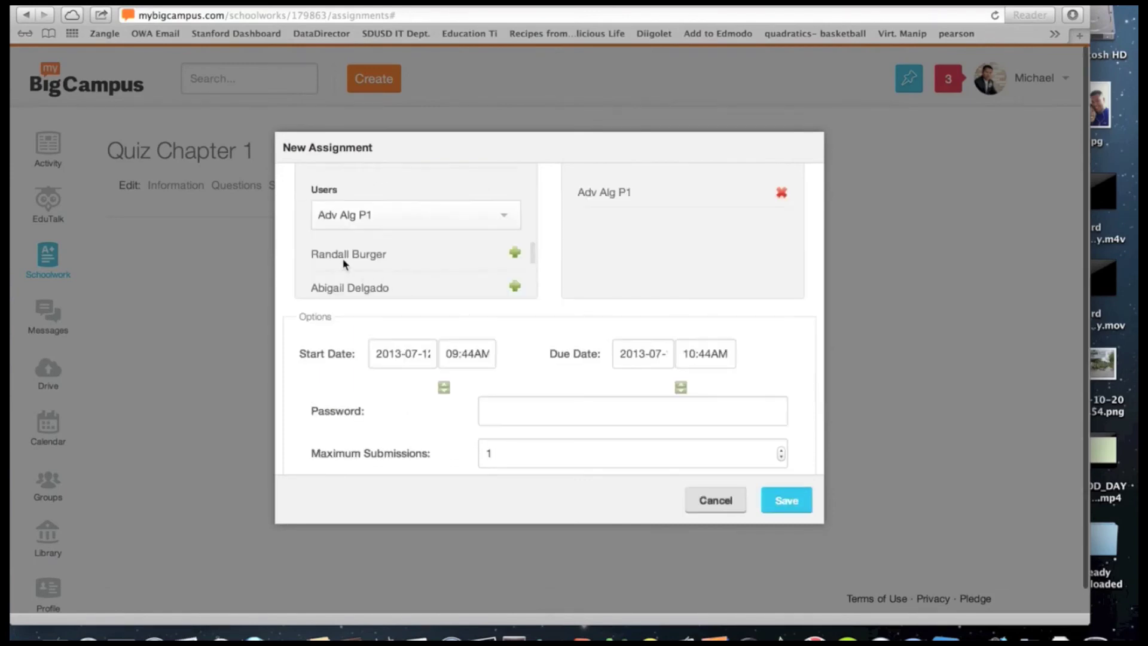
scroll(410, 262, down, 1)
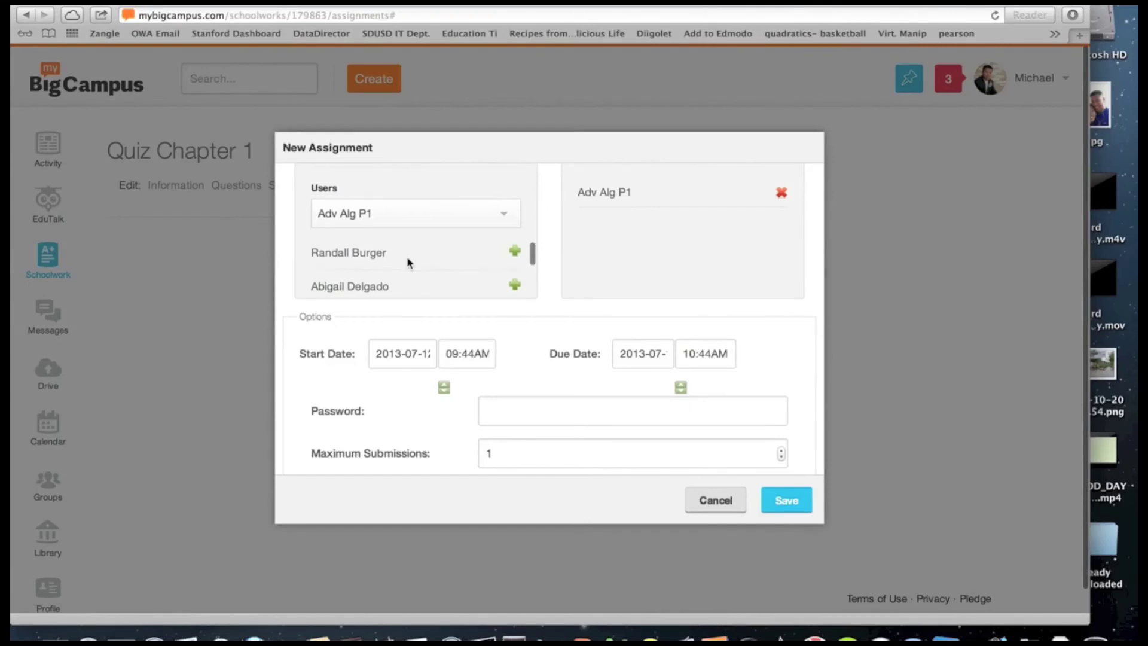
click(514, 253)
scroll(559, 251, up, 2)
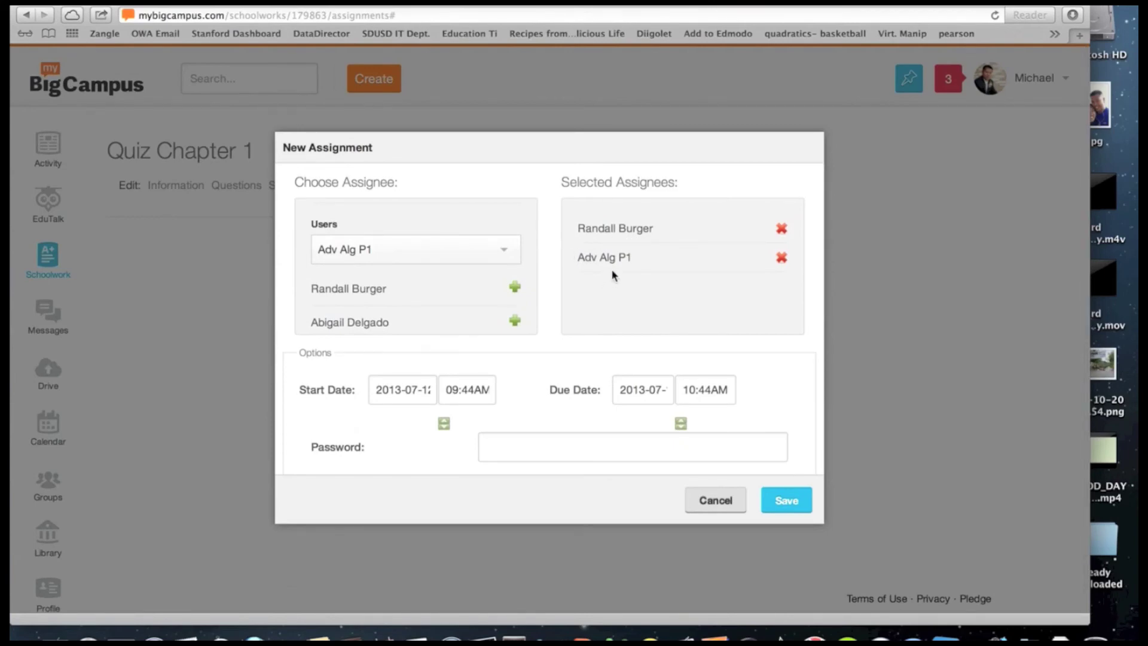
- Set the assignment's retake threshold to 70 percent and save the new assignment
scroll(353, 371, down, 3)
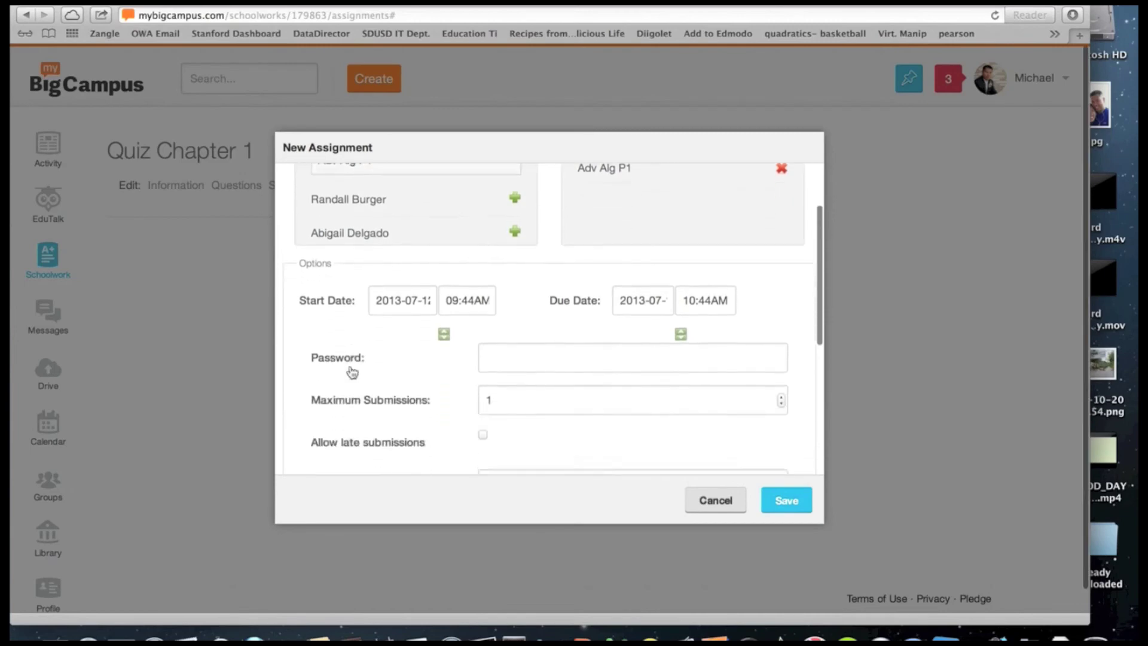
scroll(352, 369, down, 3)
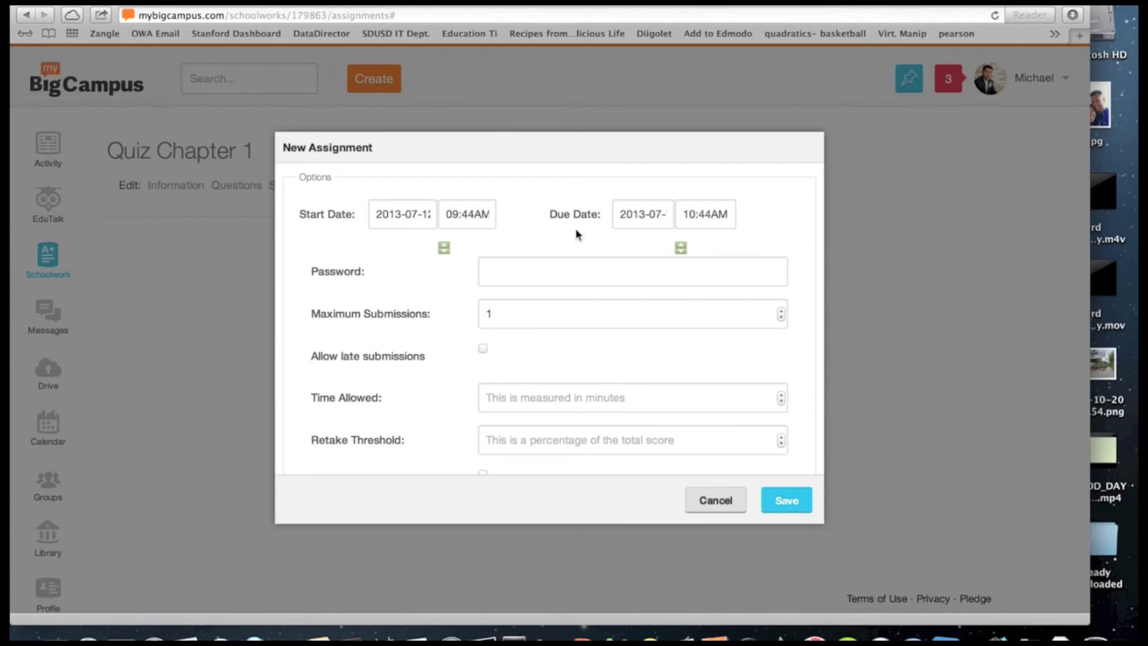
click(518, 275)
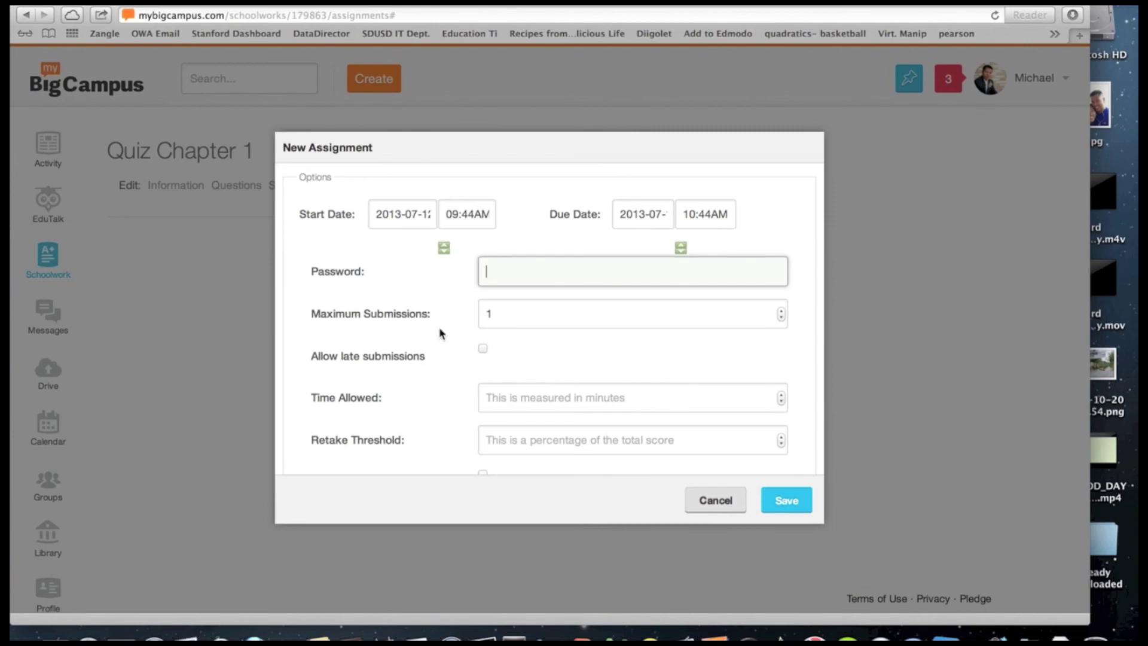
scroll(424, 326, down, 3)
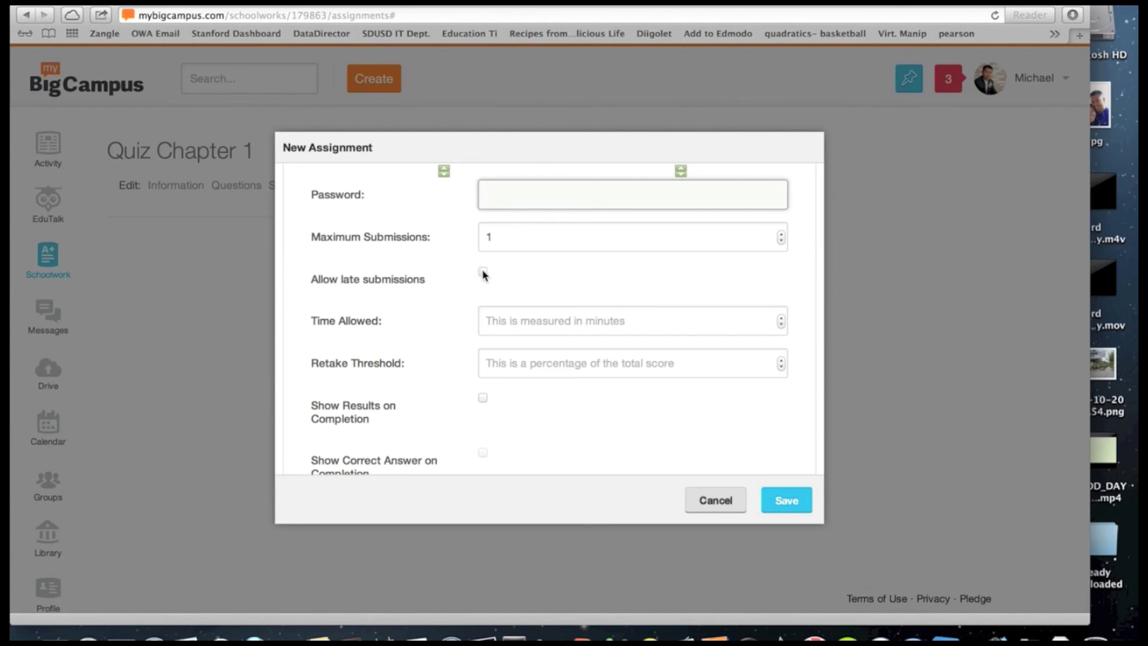
scroll(486, 274, down, 3)
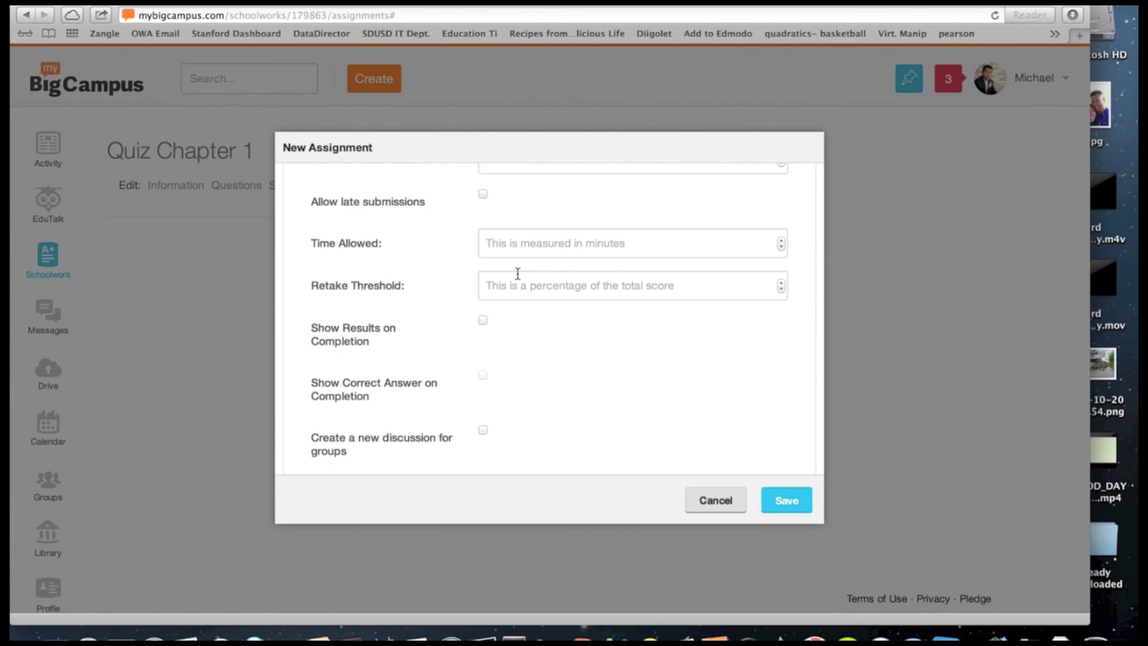
click(536, 287)
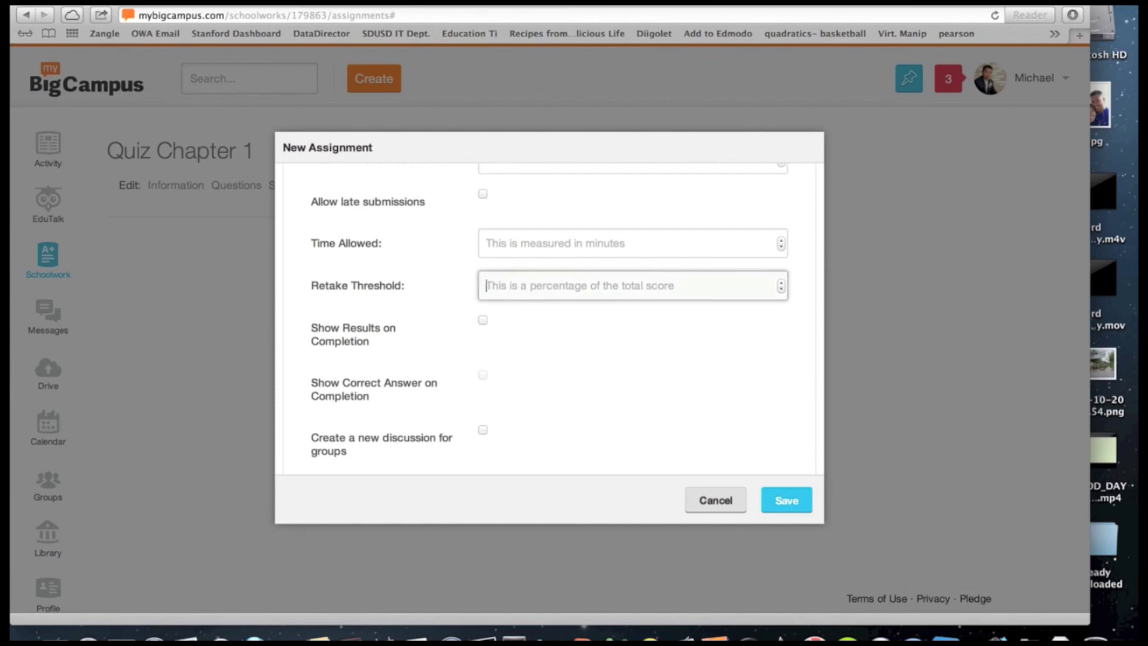
text(70)
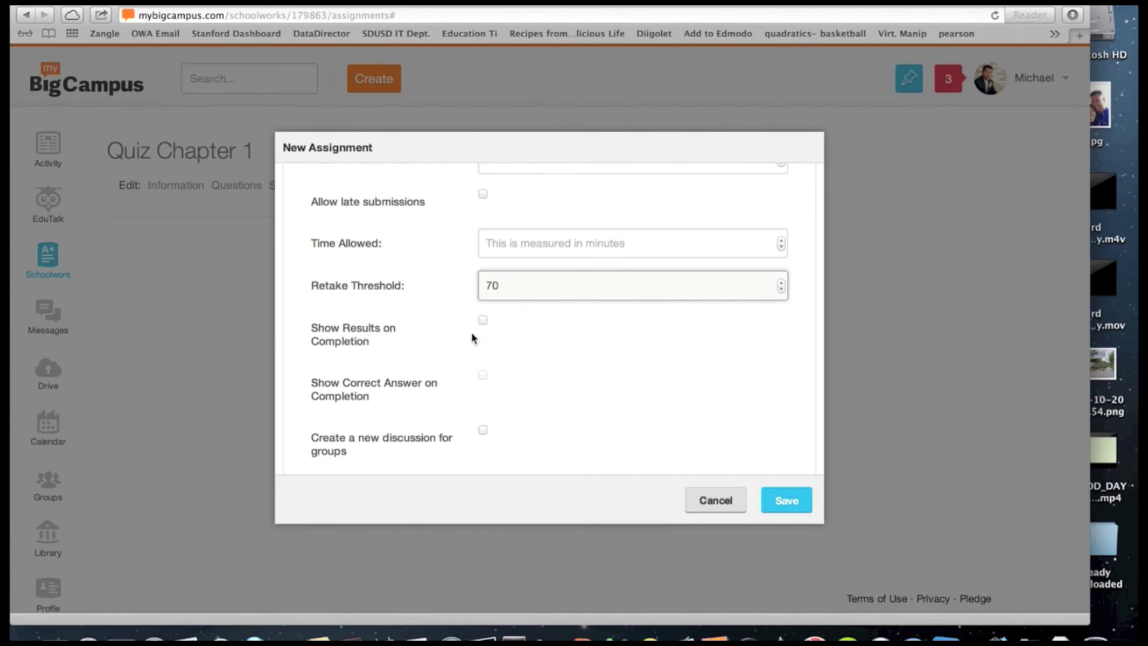
scroll(471, 332, down, 2)
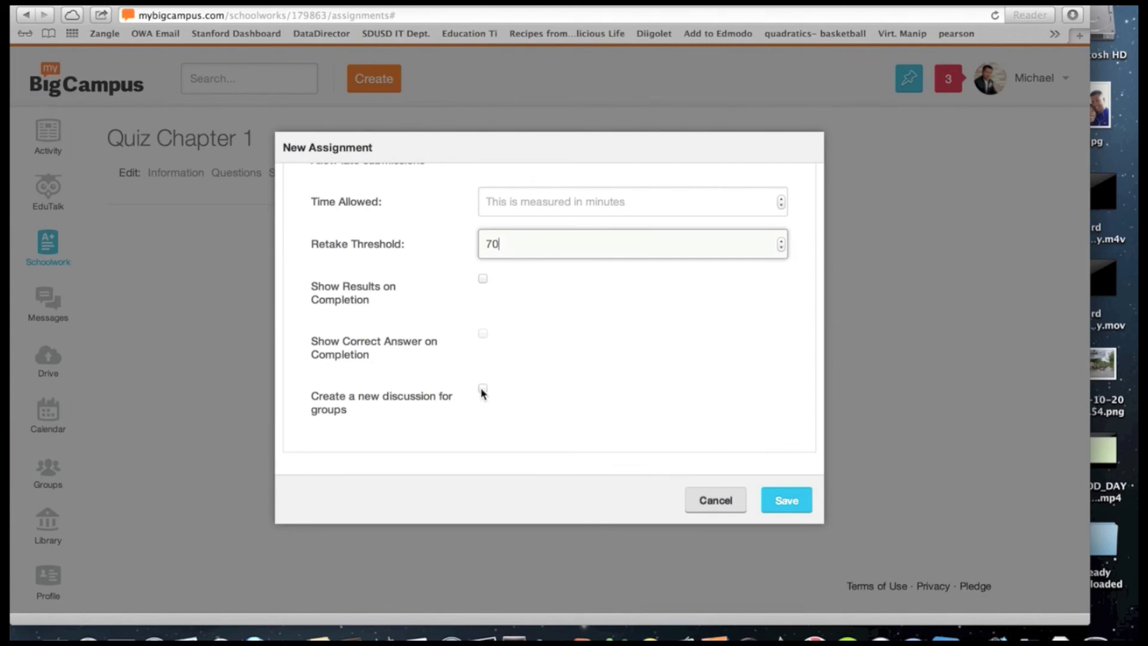
click(786, 504)
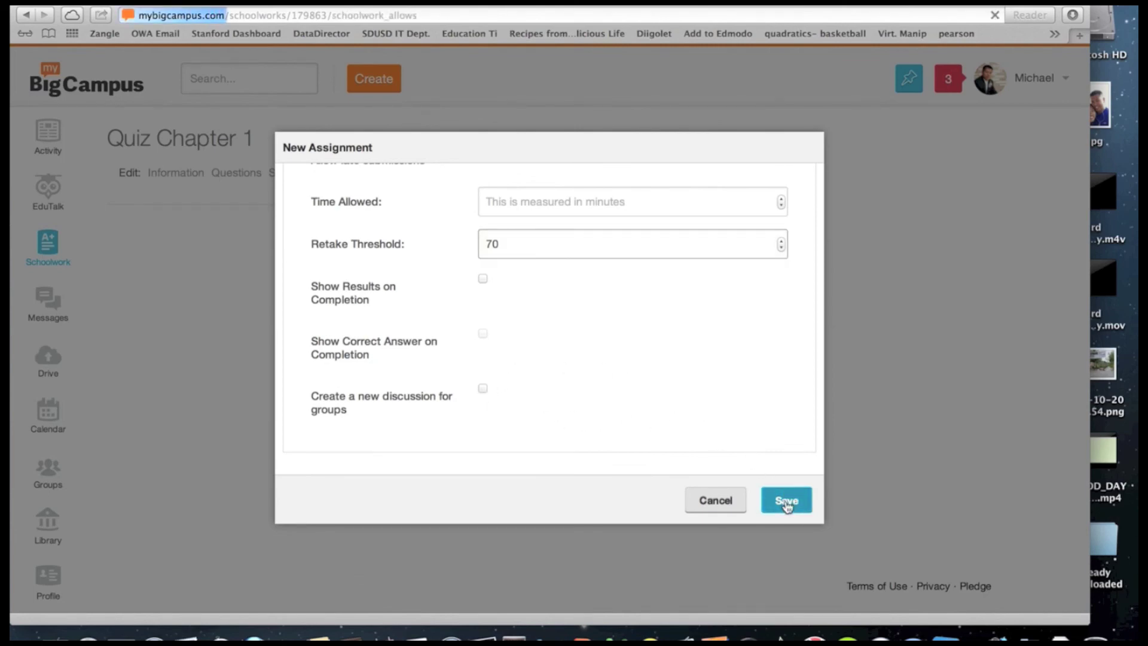